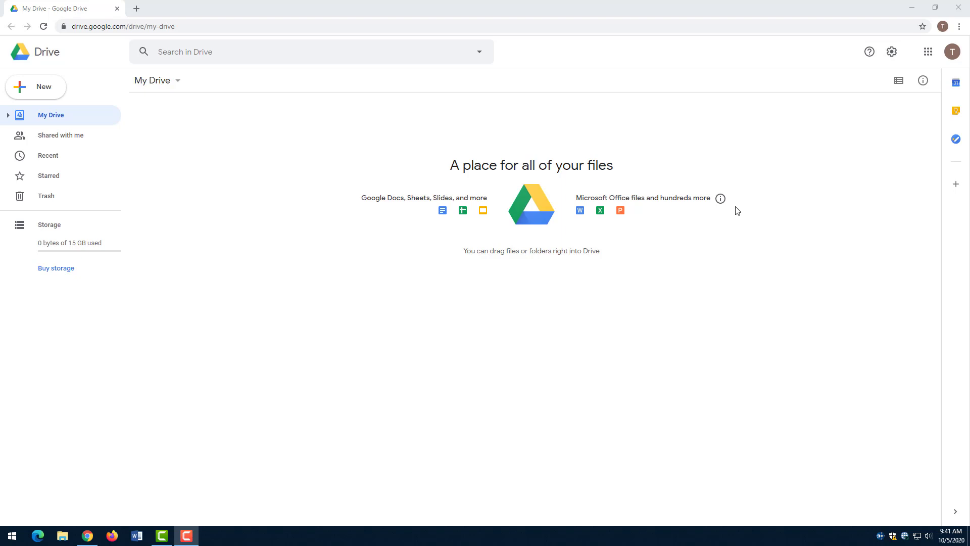
- Read more about the supported file types, glance at the desktop, then return to Google Drive
{"action": "left_click", "coordinate": [720, 197]}
{"action": "left_click", "coordinate": [912, 7]}
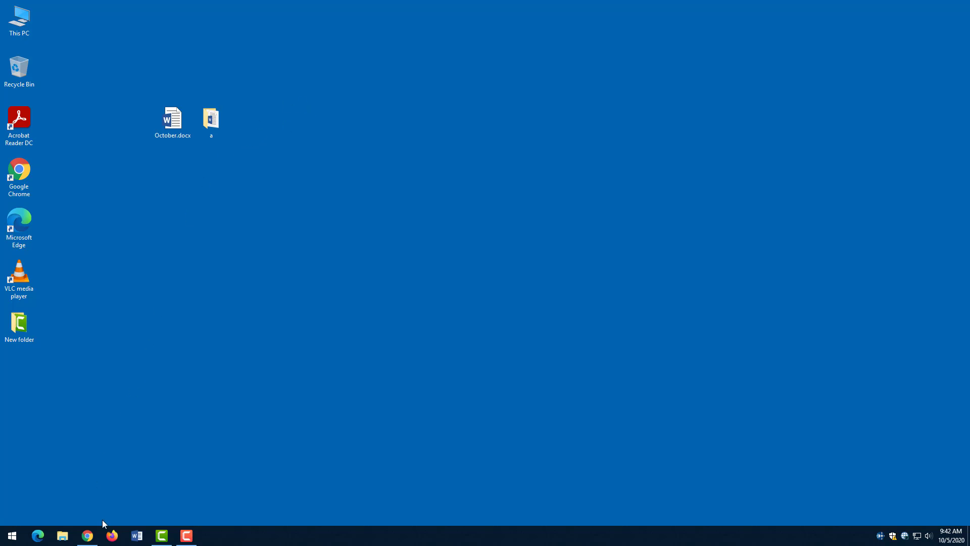
{"action": "left_click", "coordinate": [85, 537]}
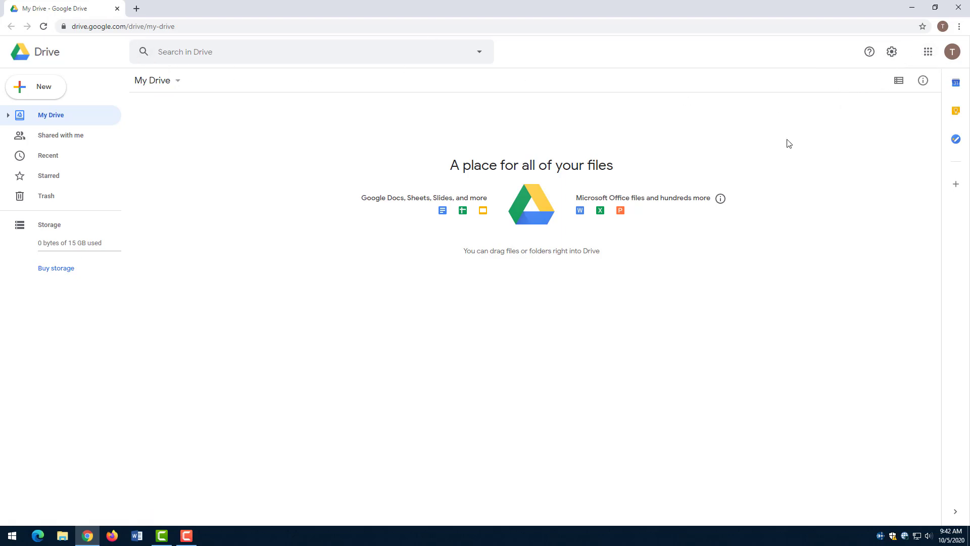
- Download the Backup and Sync installer for Windows from the Drive download page and run it
{"action": "left_click", "coordinate": [892, 52]}
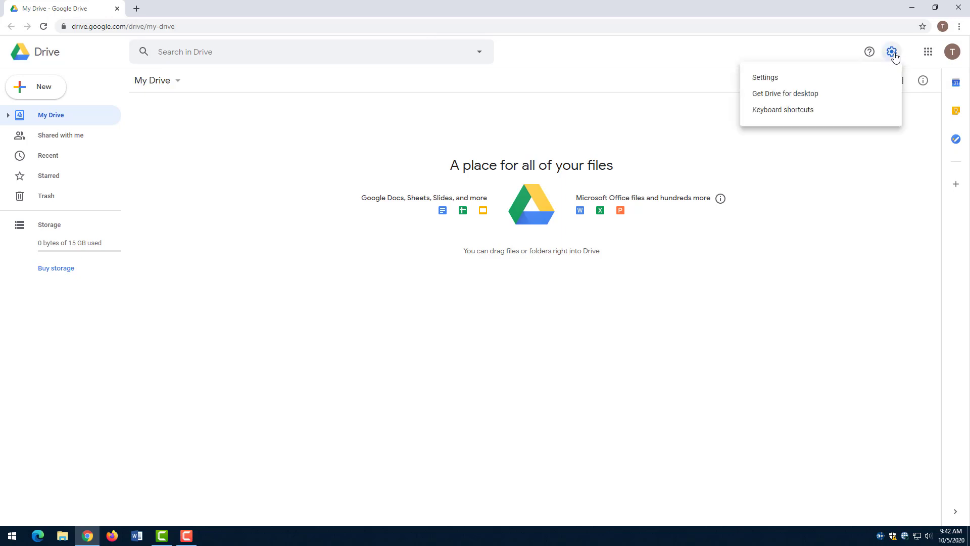
{"action": "left_click", "coordinate": [791, 99]}
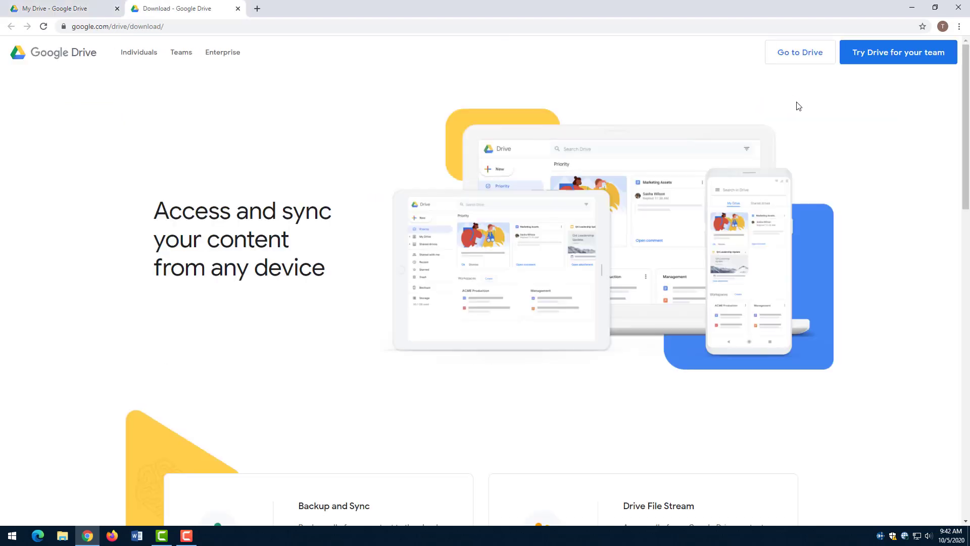
{"action": "scroll", "coordinate": [332, 288], "scroll_direction": "down", "scroll_amount": 5}
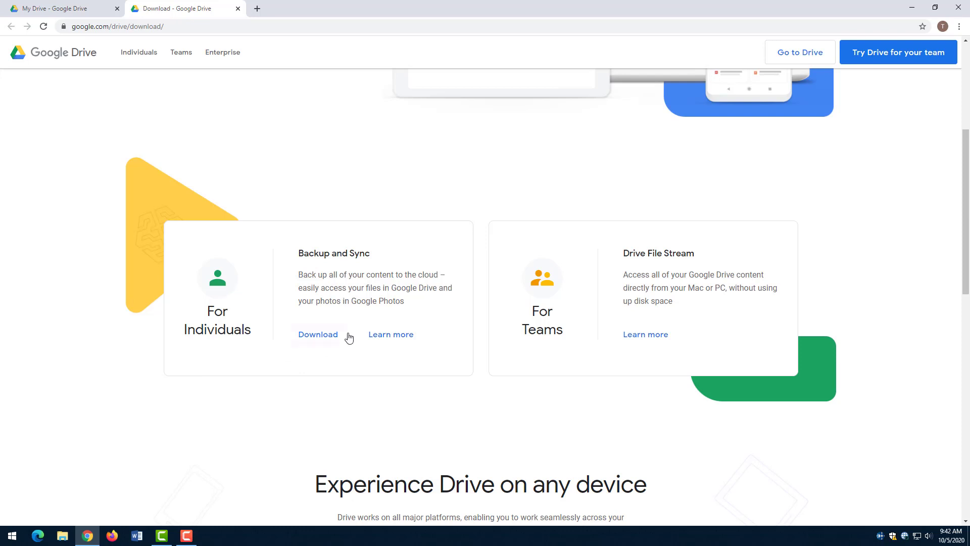
{"action": "left_click", "coordinate": [319, 336]}
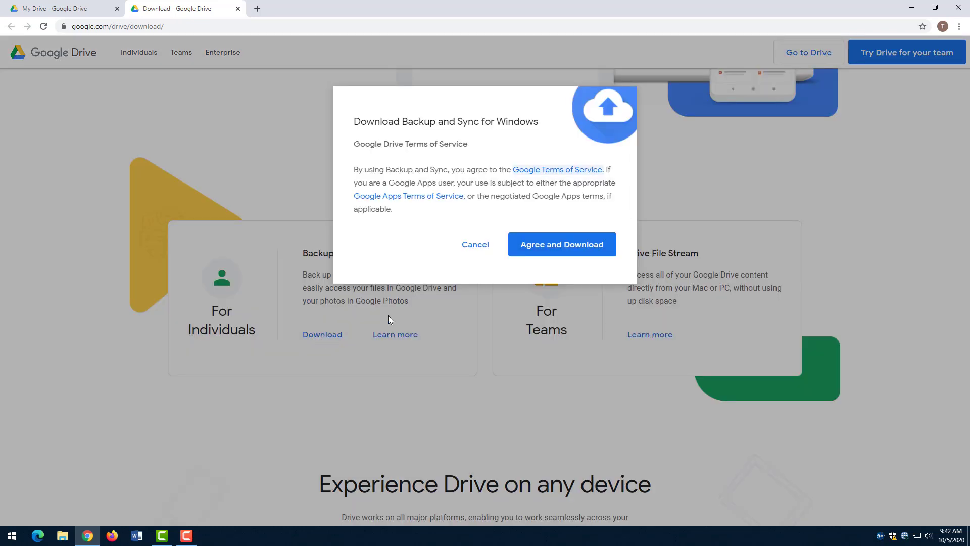
{"action": "left_click", "coordinate": [538, 248]}
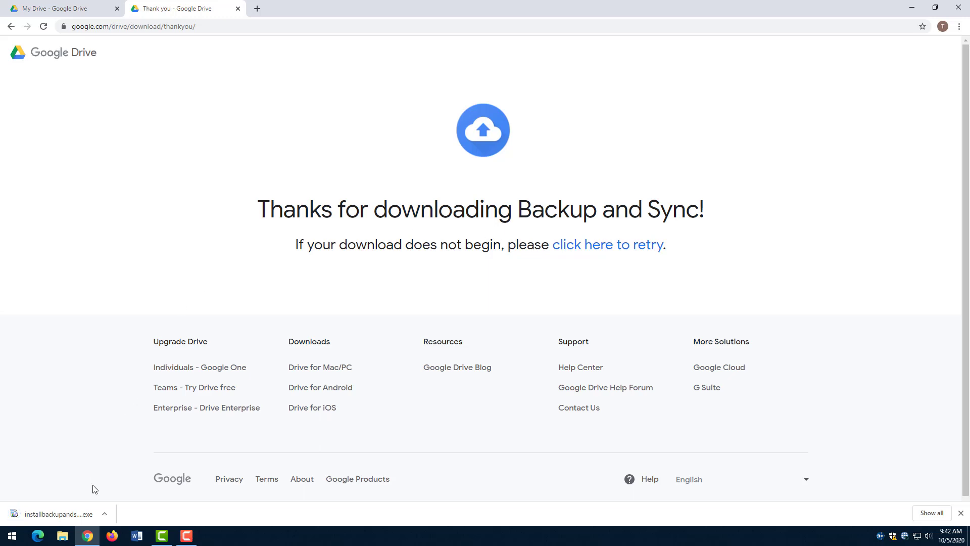
{"action": "left_click", "coordinate": [105, 514]}
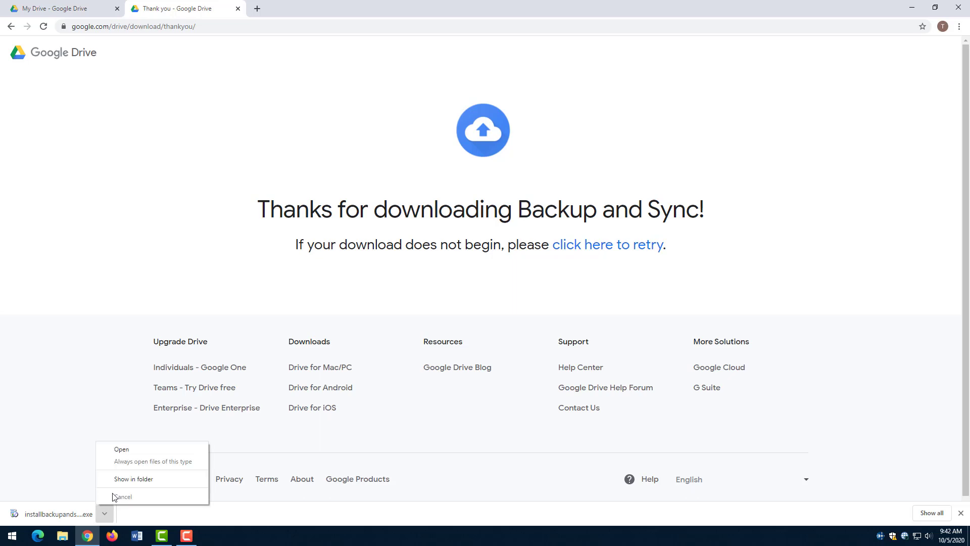
{"action": "left_click", "coordinate": [122, 450]}
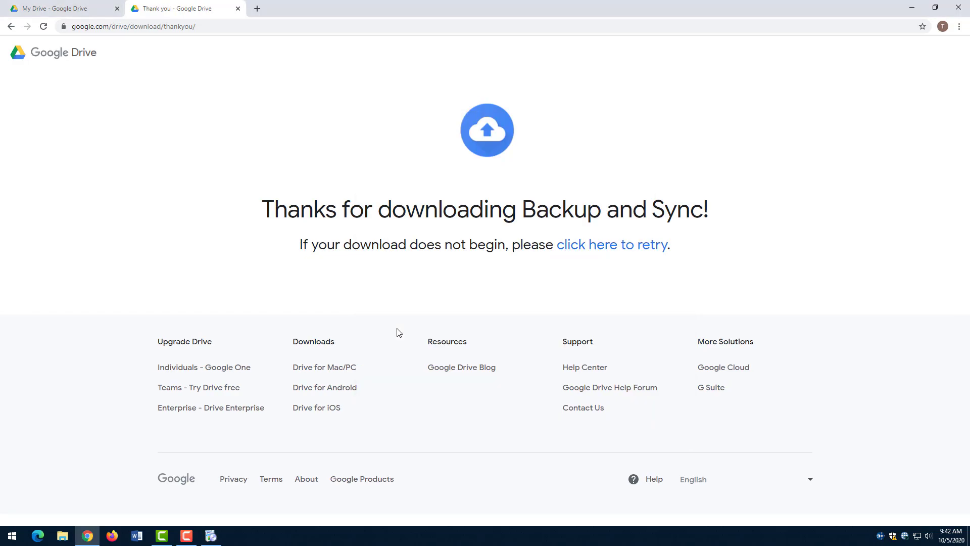
- Close the installation-complete message and begin Backup and Sync setup
{"action": "left_click", "coordinate": [919, 12]}
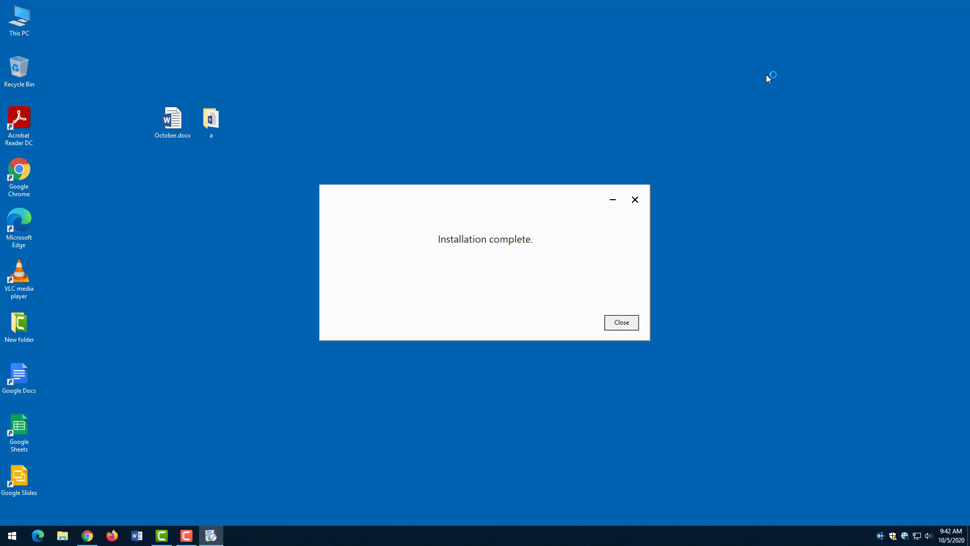
{"action": "left_click", "coordinate": [629, 324]}
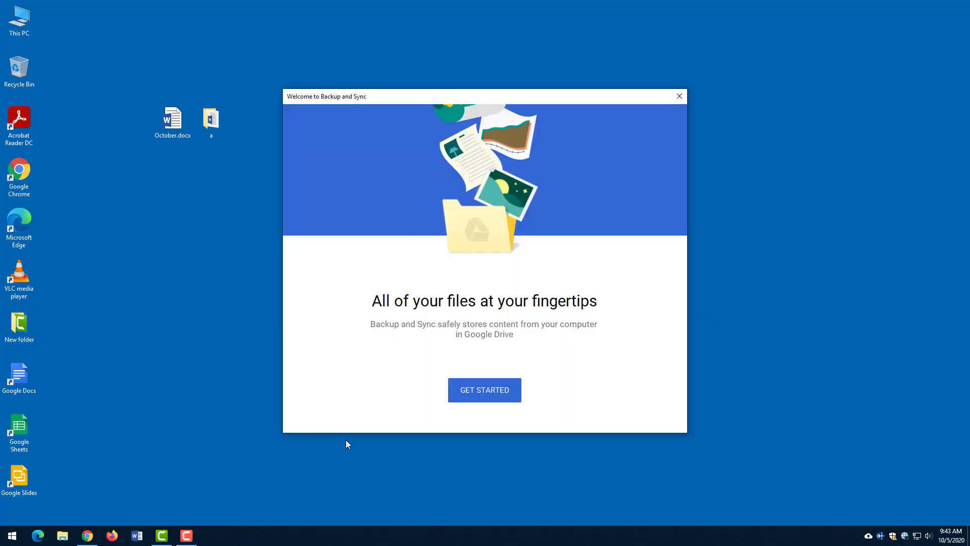
{"action": "left_click", "coordinate": [493, 390]}
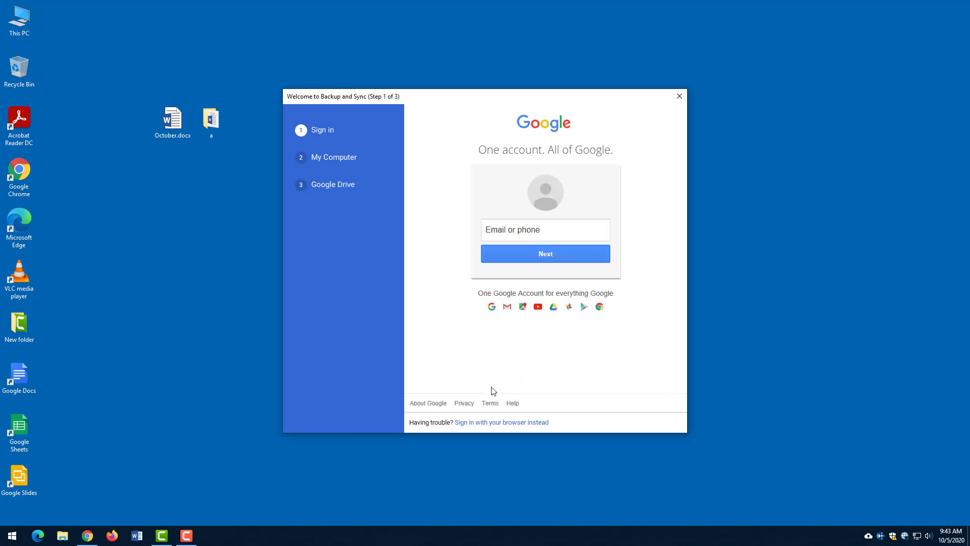
- Sign in with the Google account's e-mail address and password
{"action": "left_click", "coordinate": [521, 236]}
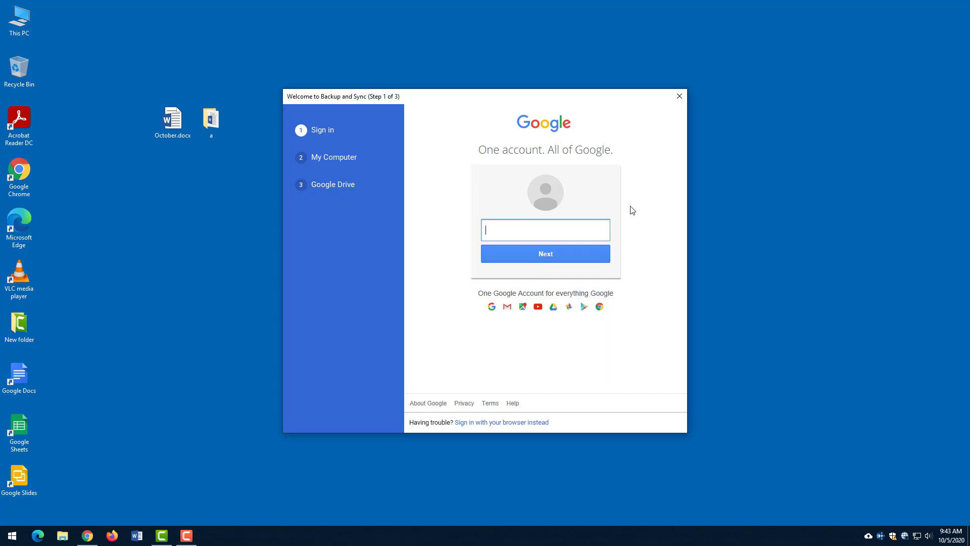
{"action": "key", "text": "Return"}
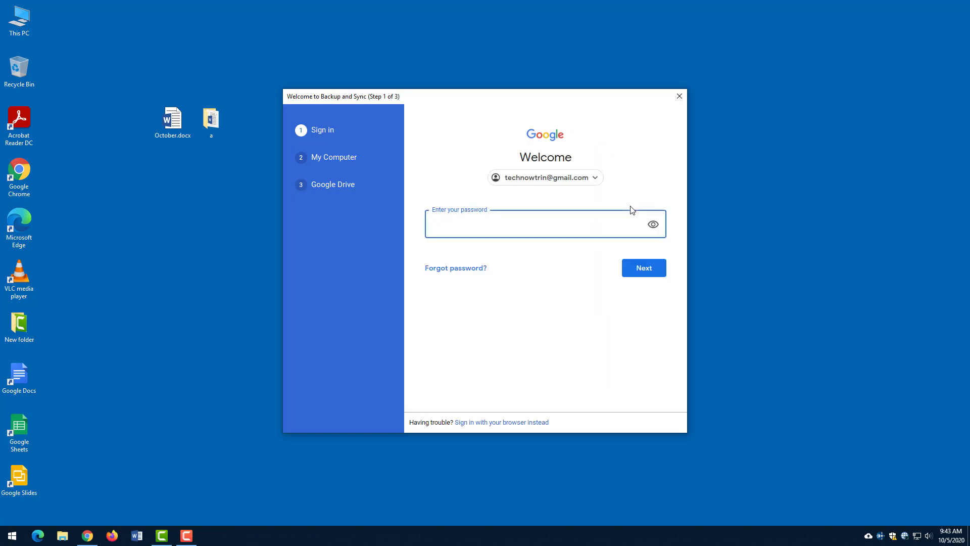
{"action": "type", "text": "a••••••••"}
{"action": "key", "text": "Return"}
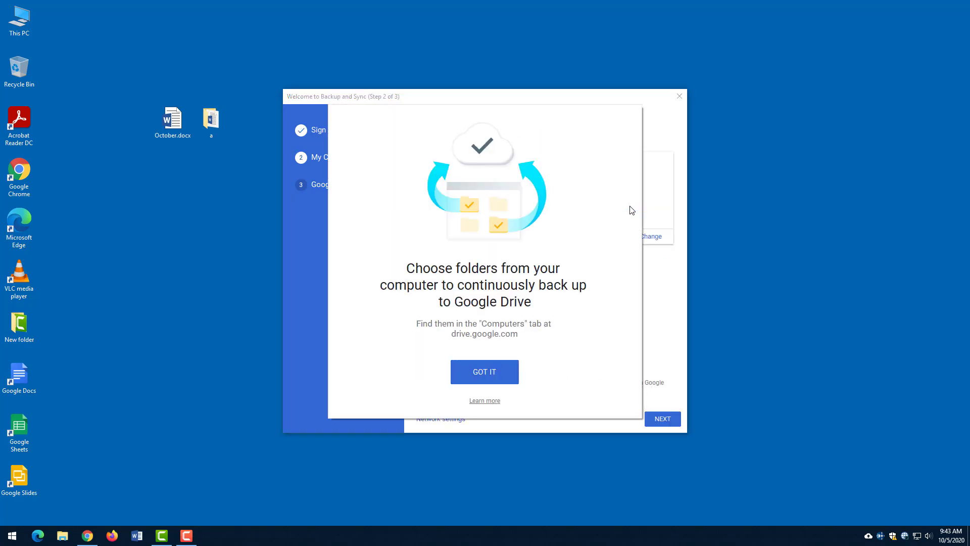
- Dismiss the setup intros, leave My Drive on Sync everything, and return to the My Computer step
{"action": "left_click", "coordinate": [484, 372]}
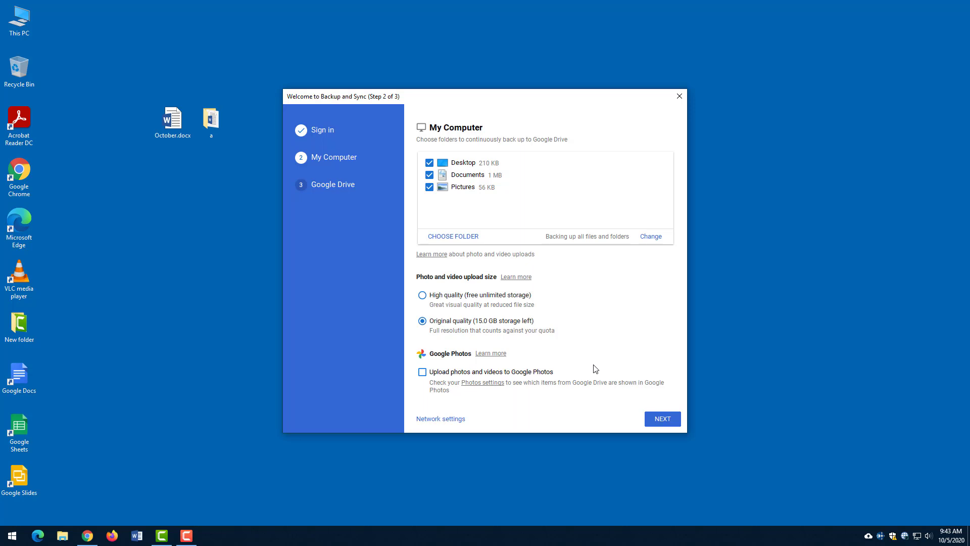
{"action": "left_click", "coordinate": [665, 423]}
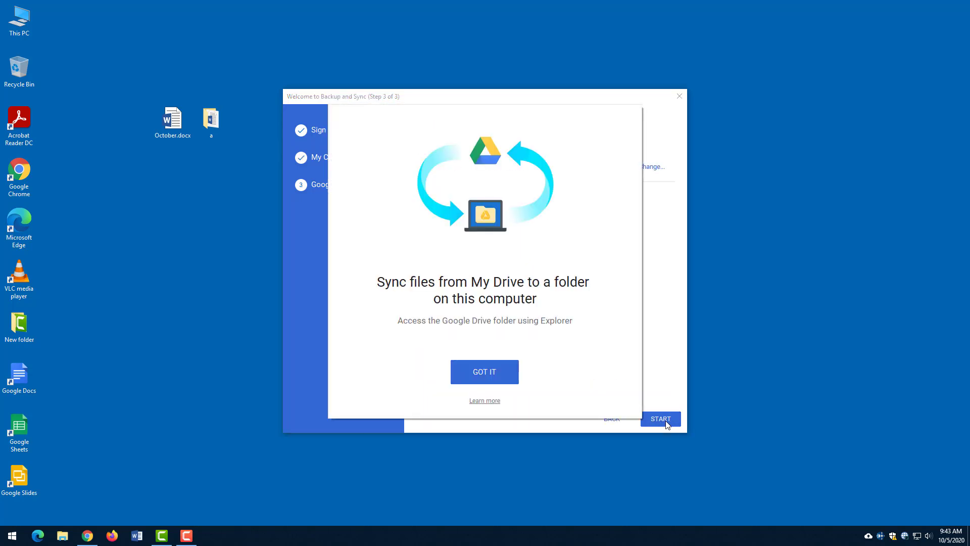
{"action": "left_click", "coordinate": [492, 370]}
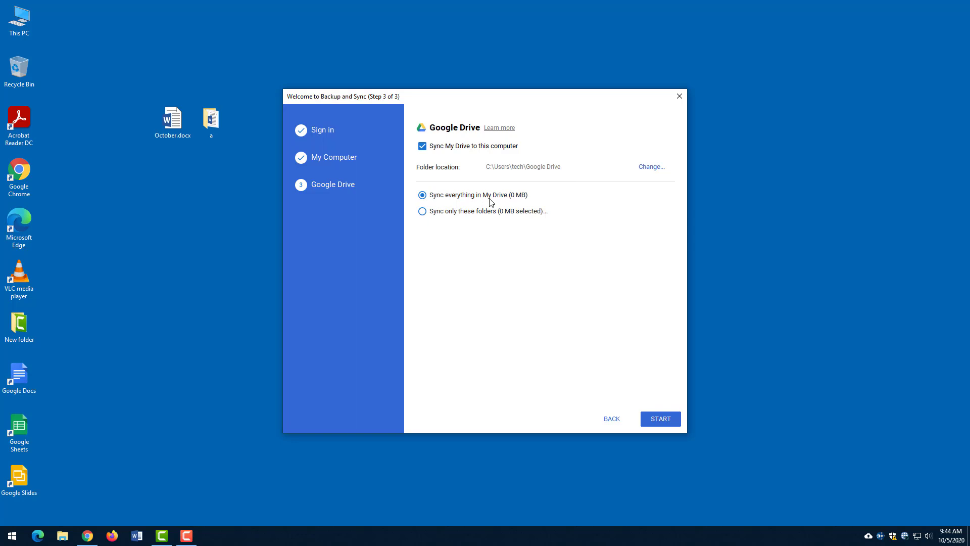
{"action": "left_click", "coordinate": [421, 212]}
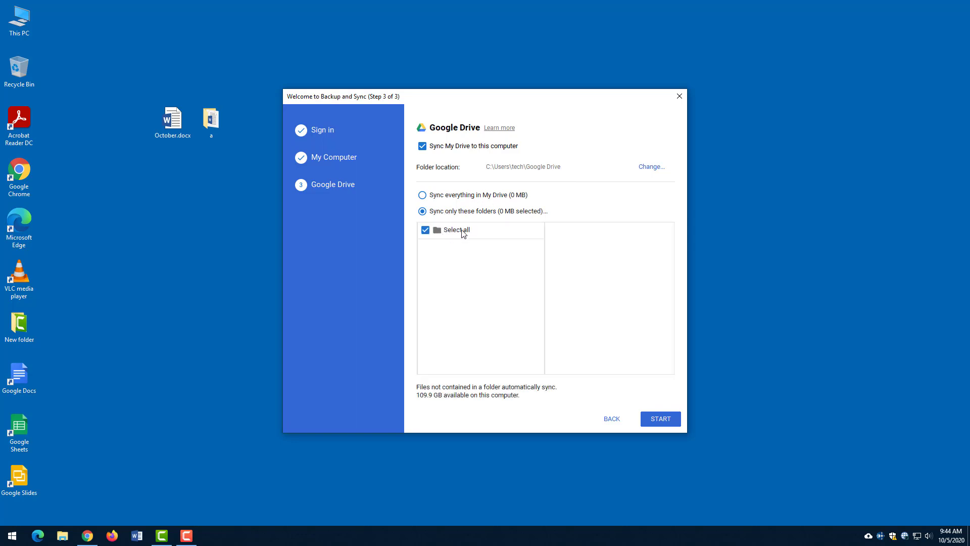
{"action": "left_click", "coordinate": [422, 196]}
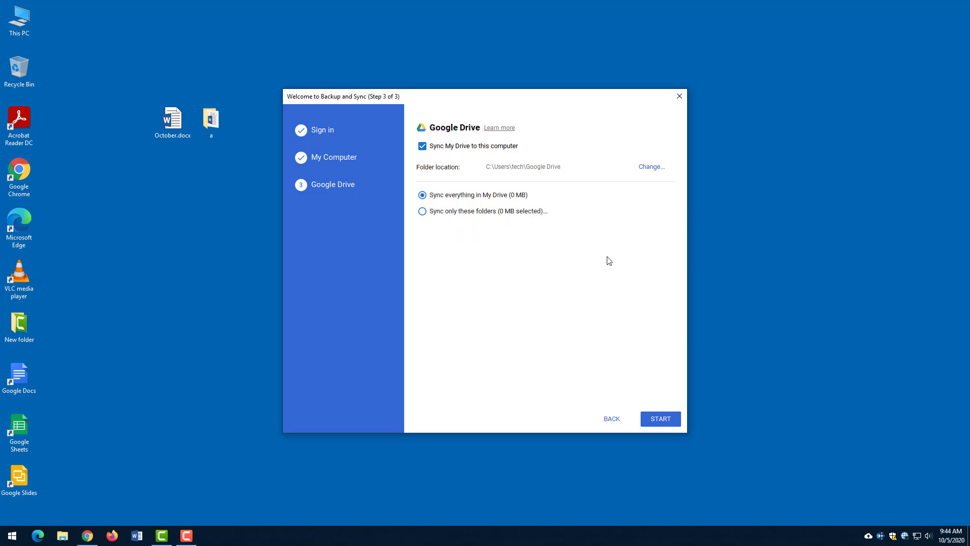
{"action": "left_click", "coordinate": [612, 419]}
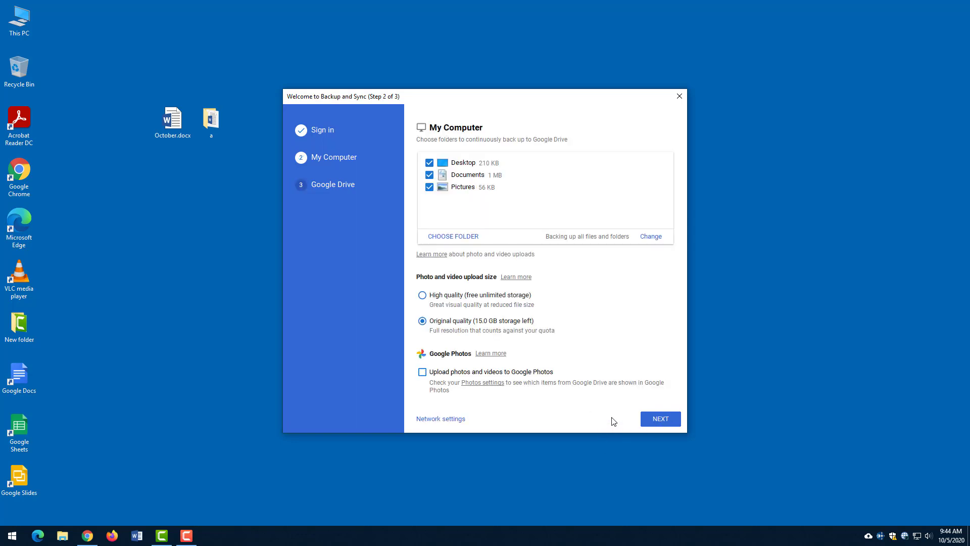
- Browse This PC and the windows (C:) drive in the folder picker, then cancel without adding a folder
{"action": "left_click", "coordinate": [469, 240]}
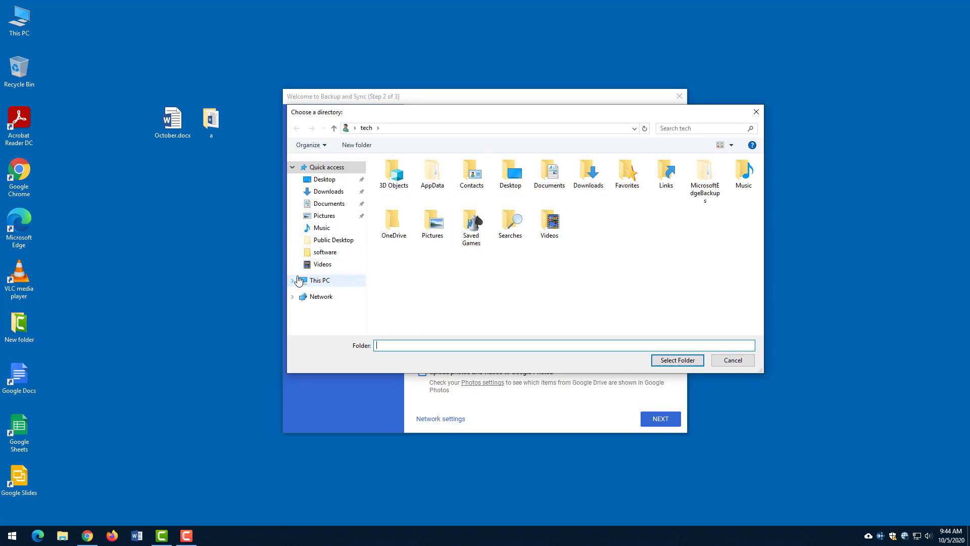
{"action": "left_click", "coordinate": [293, 280]}
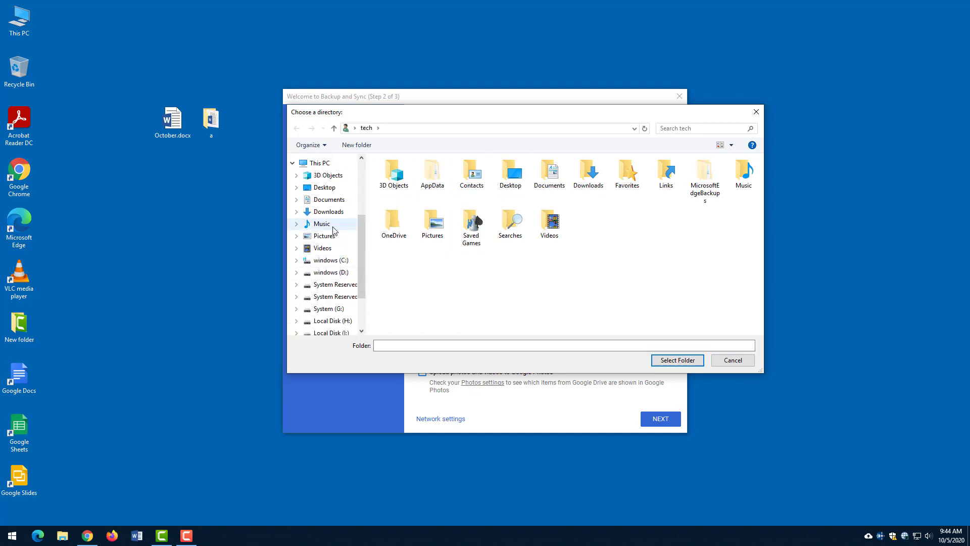
{"action": "left_click", "coordinate": [331, 259]}
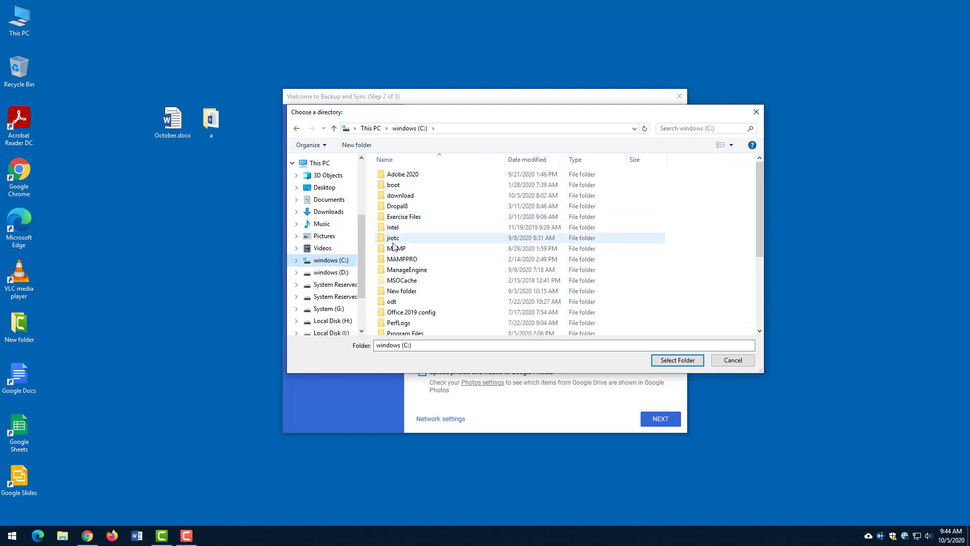
{"action": "left_click", "coordinate": [296, 128]}
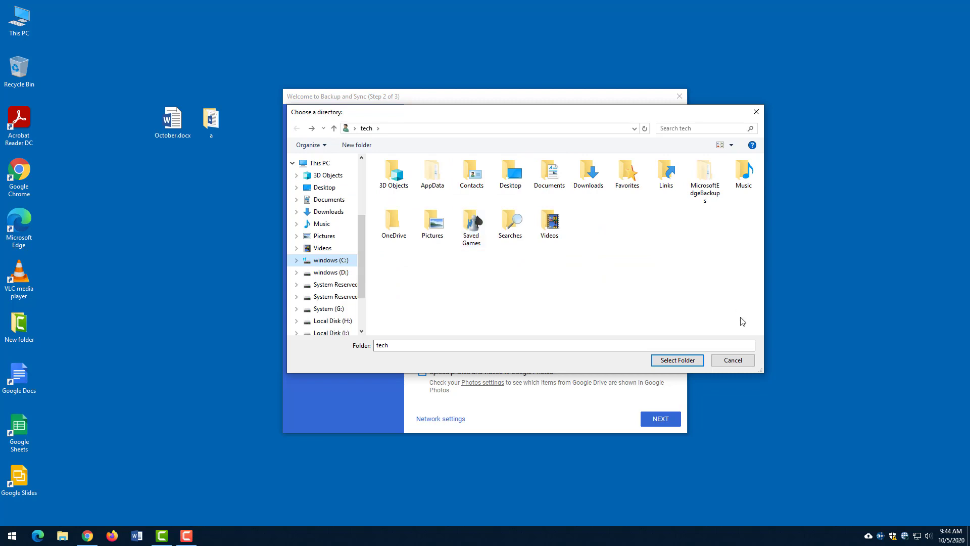
{"action": "left_click", "coordinate": [733, 360]}
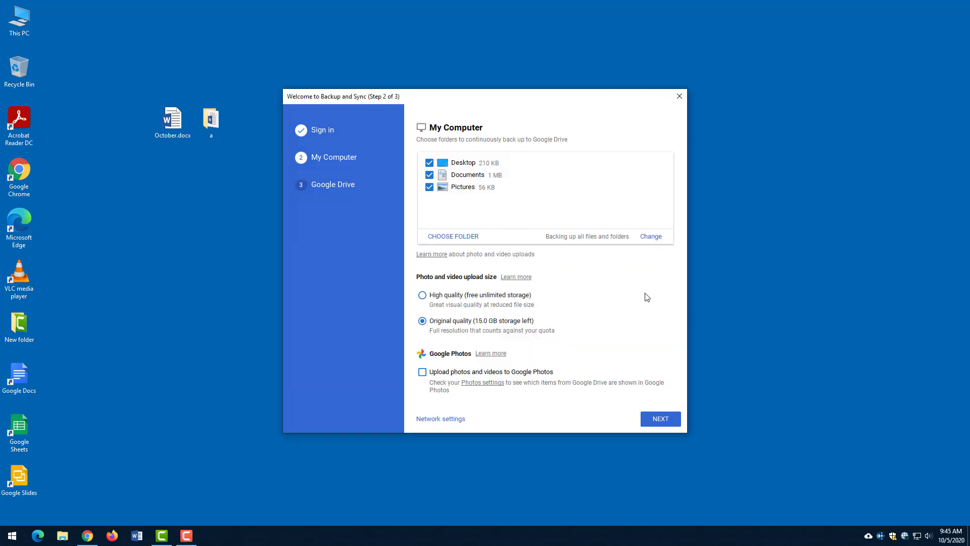
- Start the backup and sync, then open Google Drive in the browser from the tray panel
{"action": "left_click", "coordinate": [669, 425]}
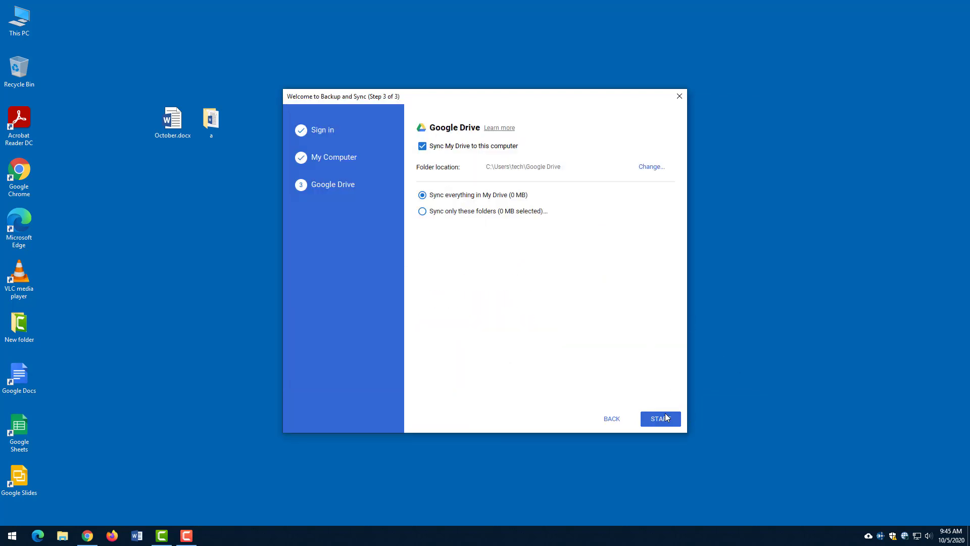
{"action": "left_click", "coordinate": [661, 419]}
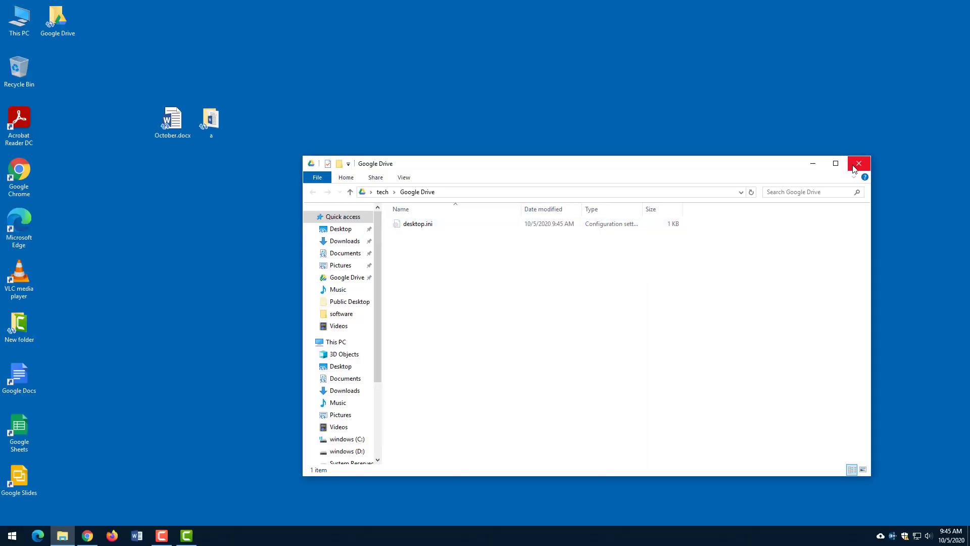
{"action": "left_click", "coordinate": [811, 165]}
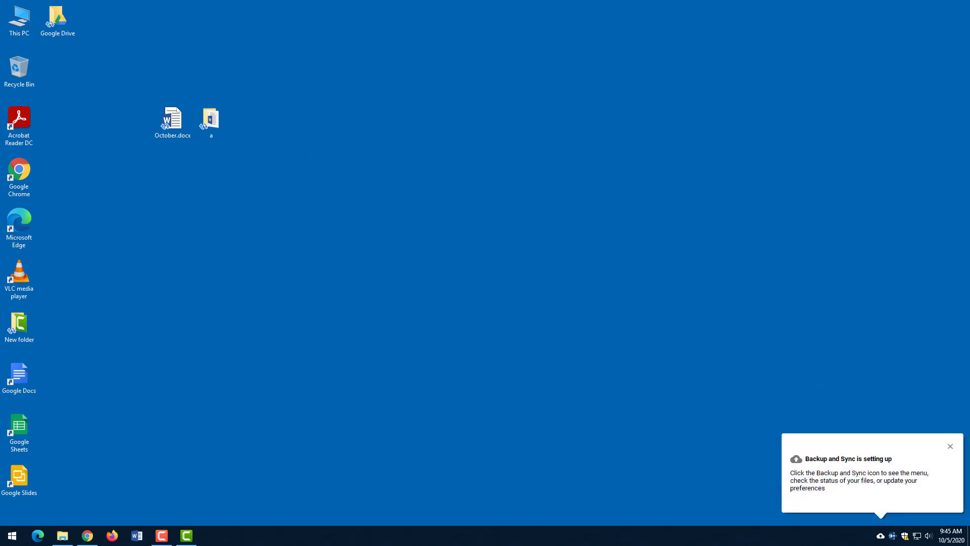
{"action": "left_click", "coordinate": [880, 537]}
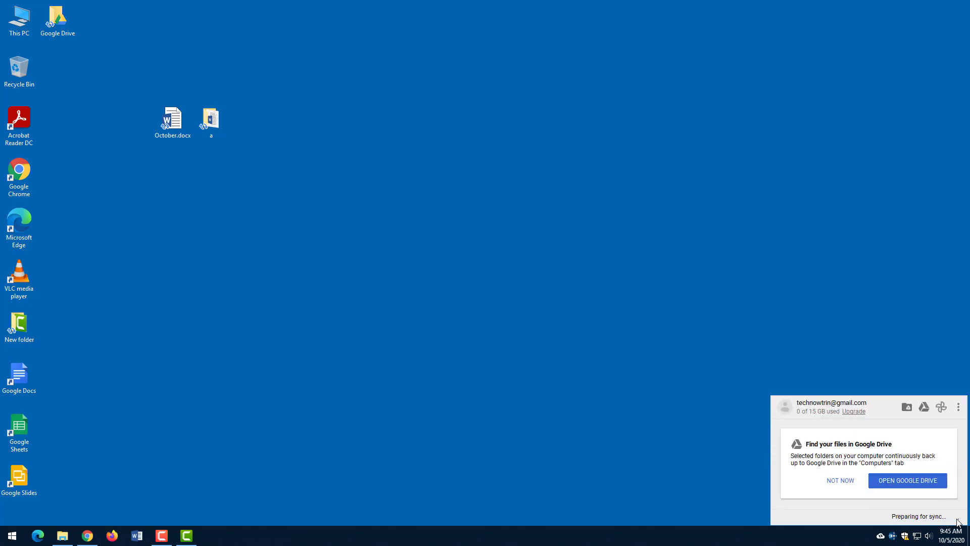
{"action": "left_click", "coordinate": [926, 479]}
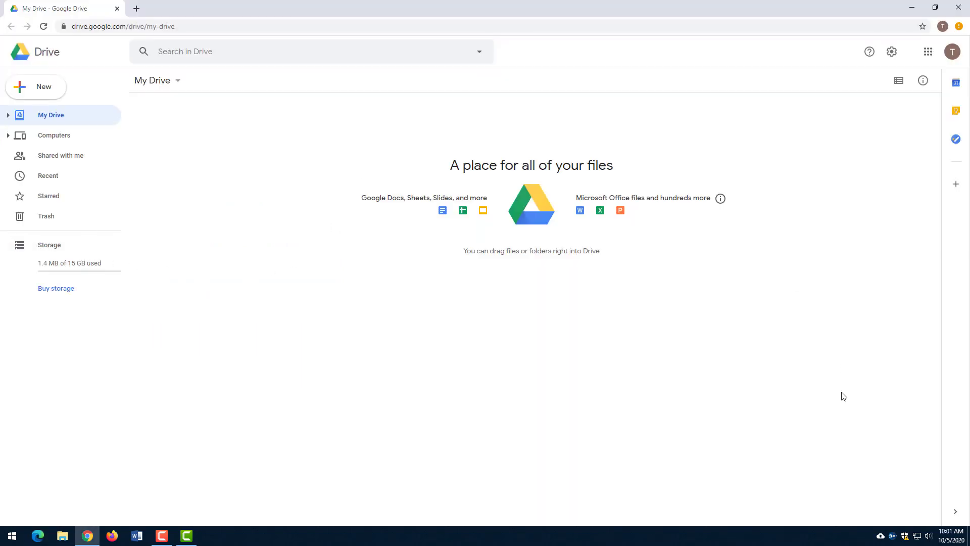
- Check the synced files in the Backup and Sync tray panel, then dismiss it
{"action": "left_click", "coordinate": [881, 536]}
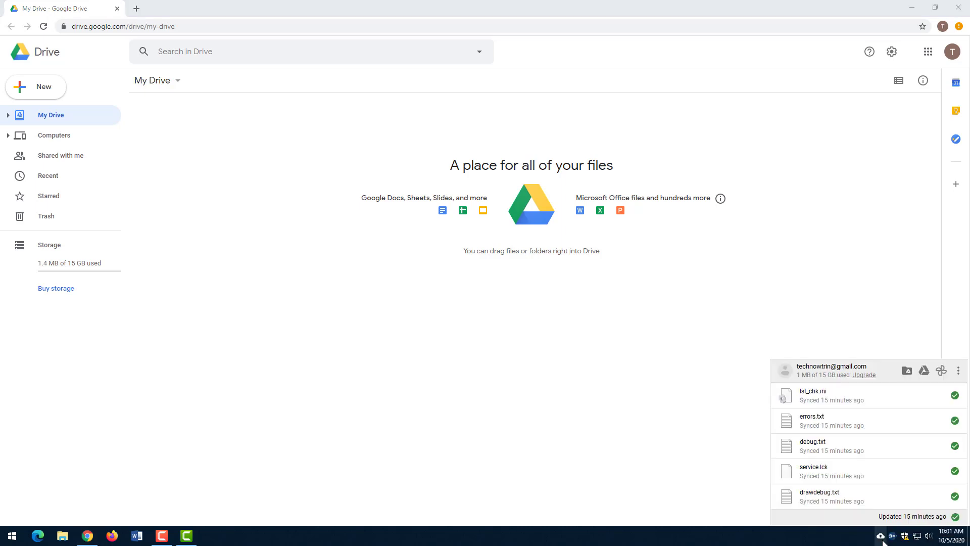
{"action": "left_click", "coordinate": [882, 535]}
{"action": "left_click", "coordinate": [882, 536]}
{"action": "left_click", "coordinate": [871, 352]}
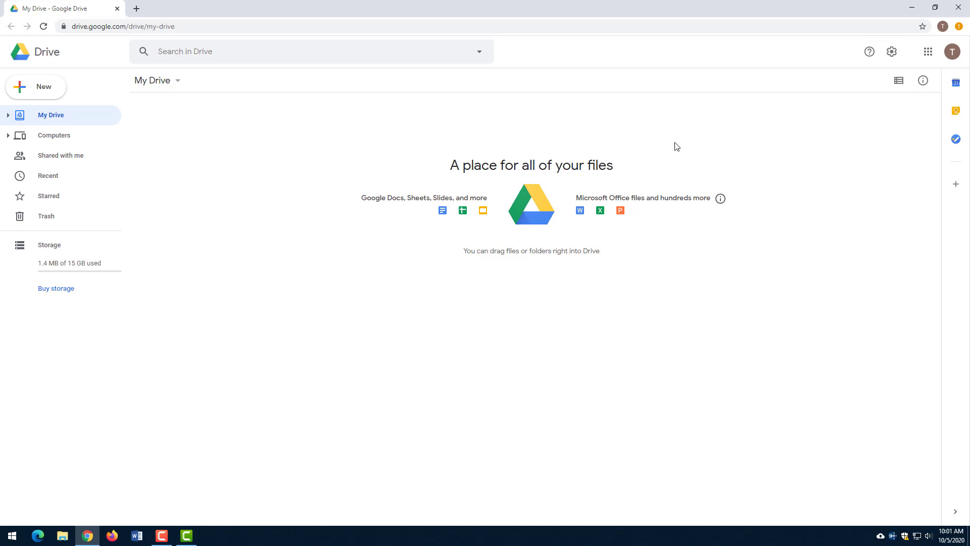
- Under Computers > My Computer, browse the backed-up Desktop, Documents and Pictures folders, then minimize the browser
{"action": "left_click", "coordinate": [9, 135]}
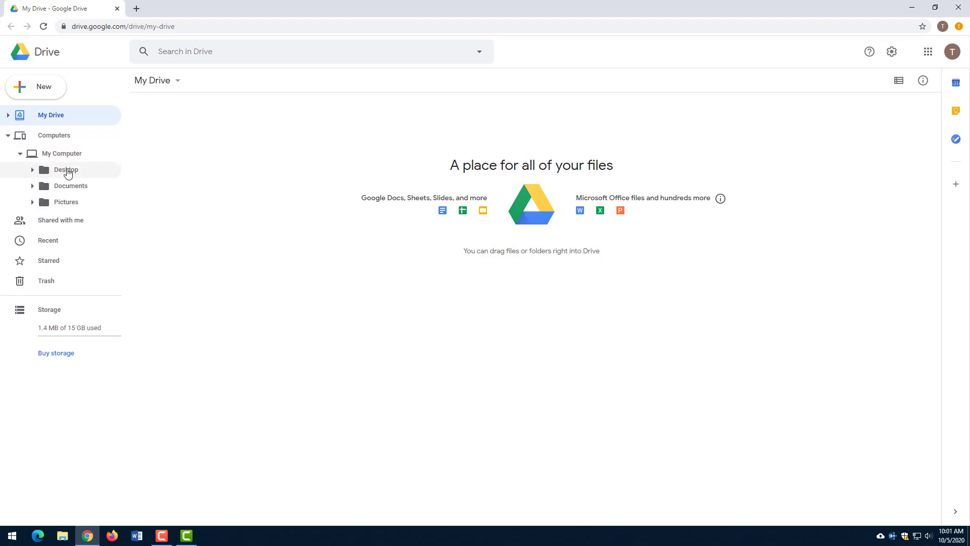
{"action": "left_click", "coordinate": [70, 175]}
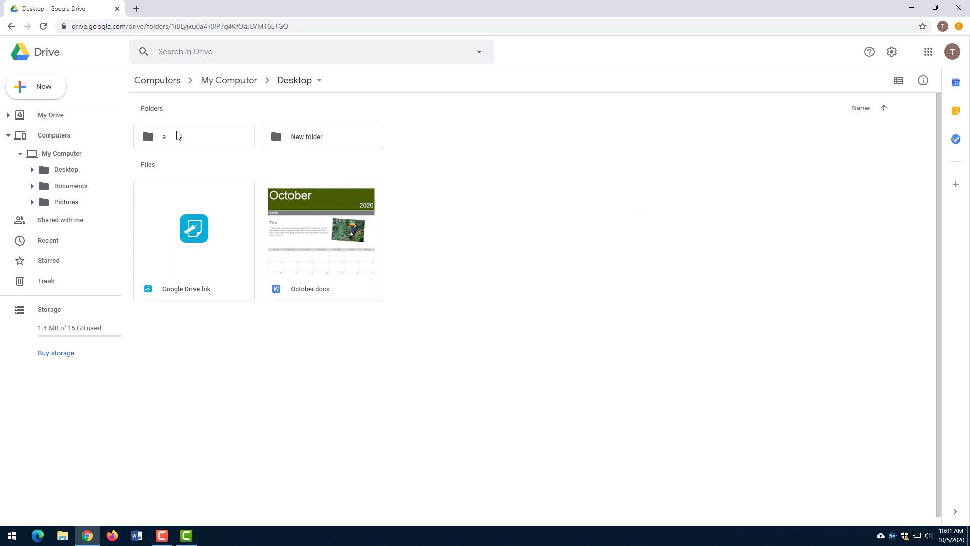
{"action": "left_click", "coordinate": [943, 9]}
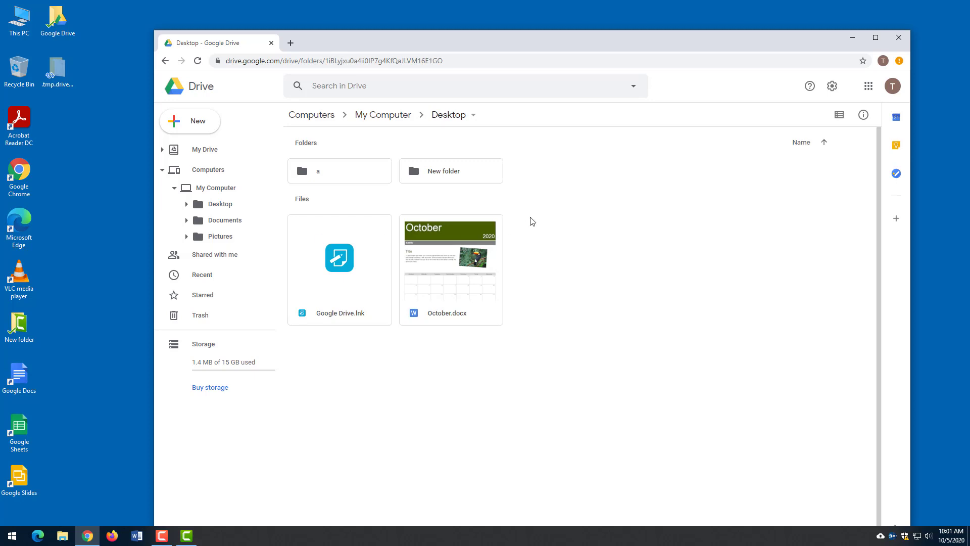
{"action": "left_click", "coordinate": [232, 241]}
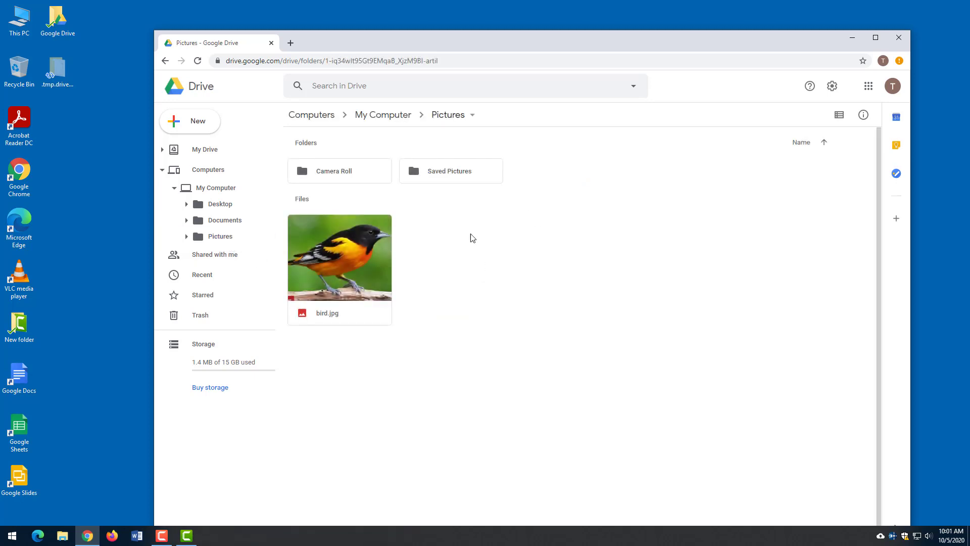
{"action": "left_click", "coordinate": [232, 206]}
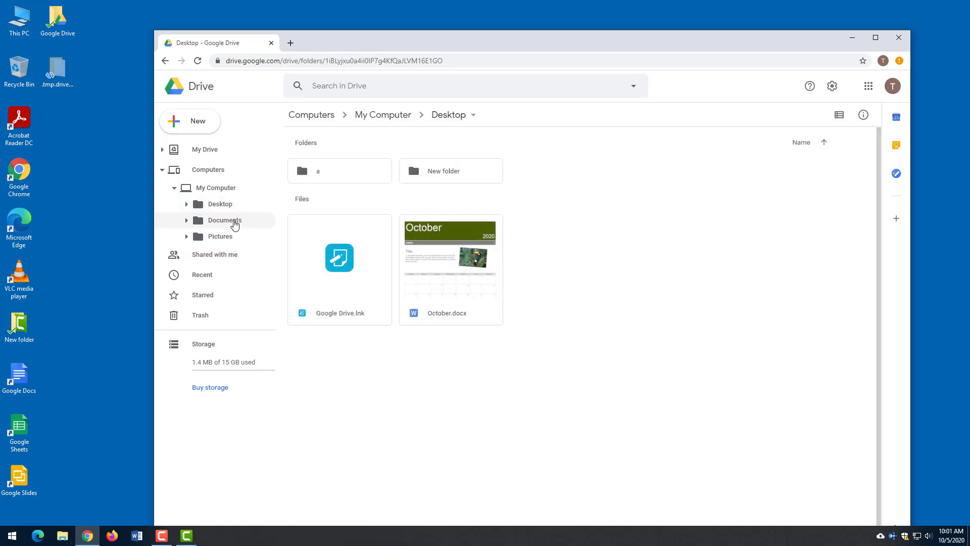
{"action": "left_click", "coordinate": [233, 221]}
{"action": "left_click", "coordinate": [226, 236]}
{"action": "left_click", "coordinate": [219, 206]}
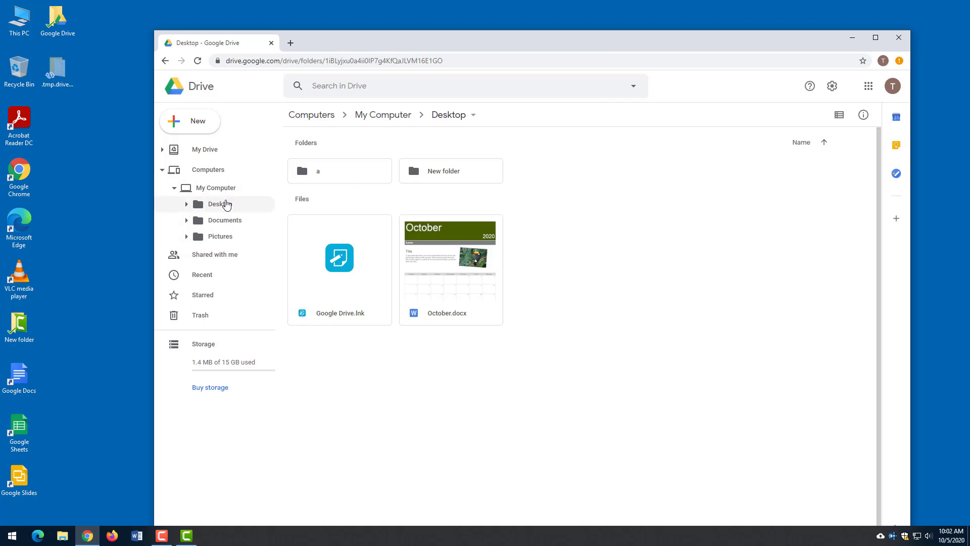
{"action": "left_click", "coordinate": [853, 39]}
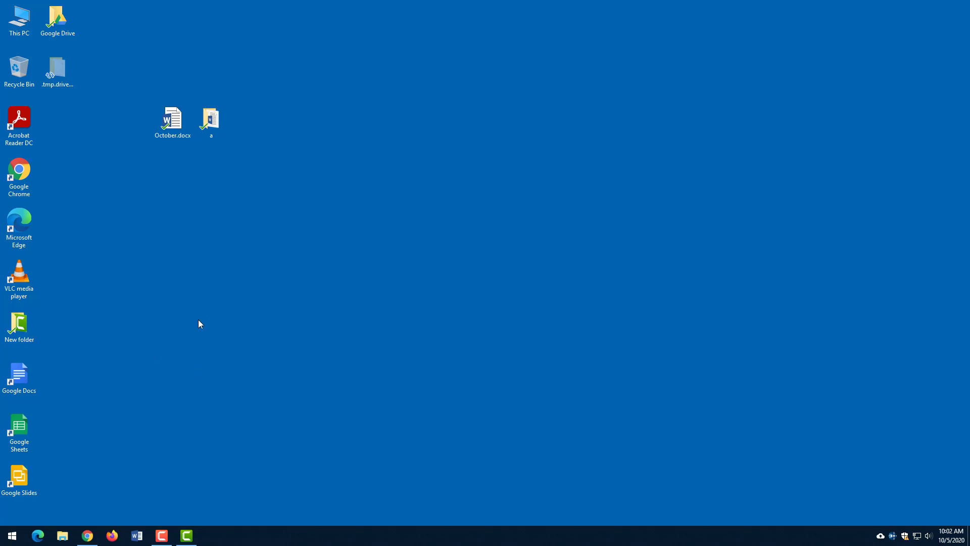
- Open the local Google Drive folder from its desktop icon and close it again
{"action": "left_click", "coordinate": [175, 122]}
{"action": "left_click", "coordinate": [180, 92]}
{"action": "double_click", "coordinate": [51, 21]}
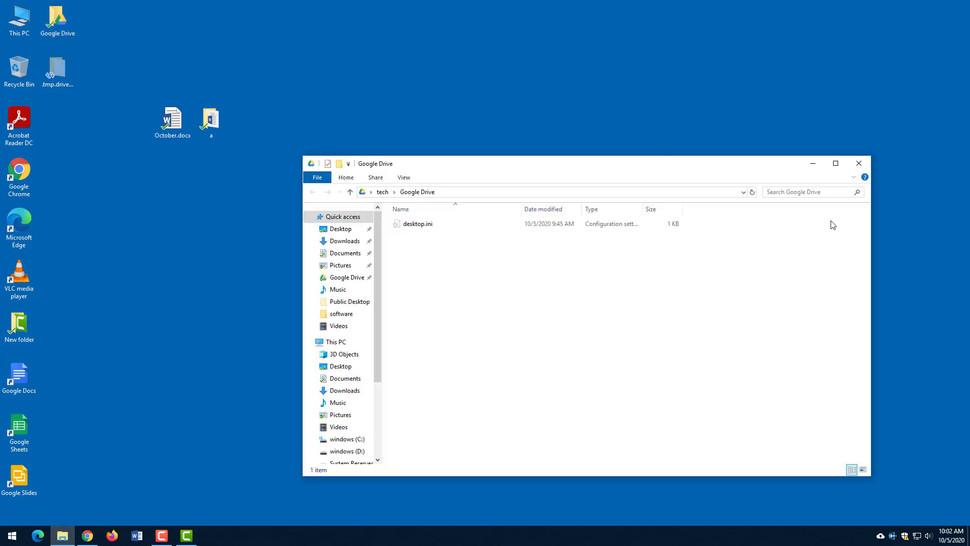
{"action": "left_click", "coordinate": [859, 163]}
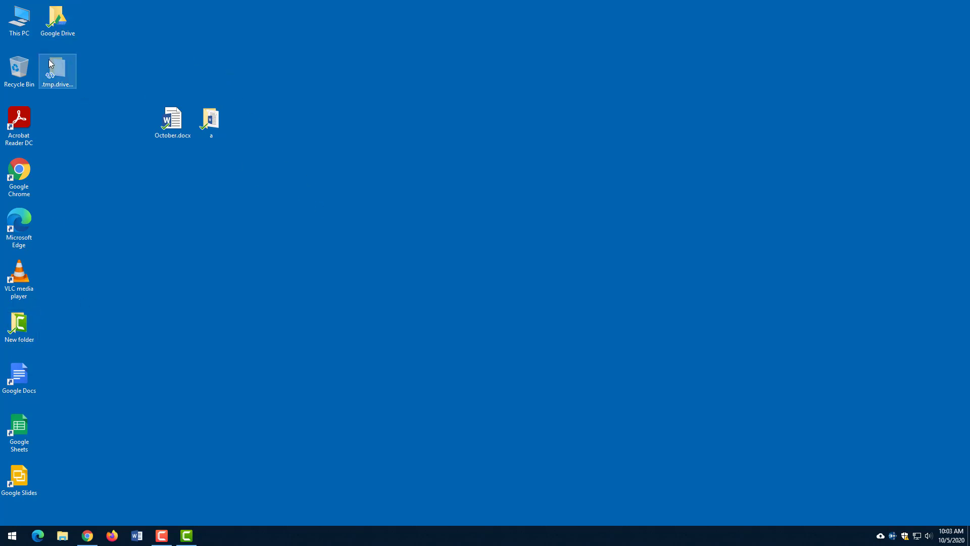
- Drag the Google Drive icon toward the desktop's middle and recheck its folder contents
{"action": "left_click_drag", "start_coordinate": [56, 16], "coordinate": [322, 41]}
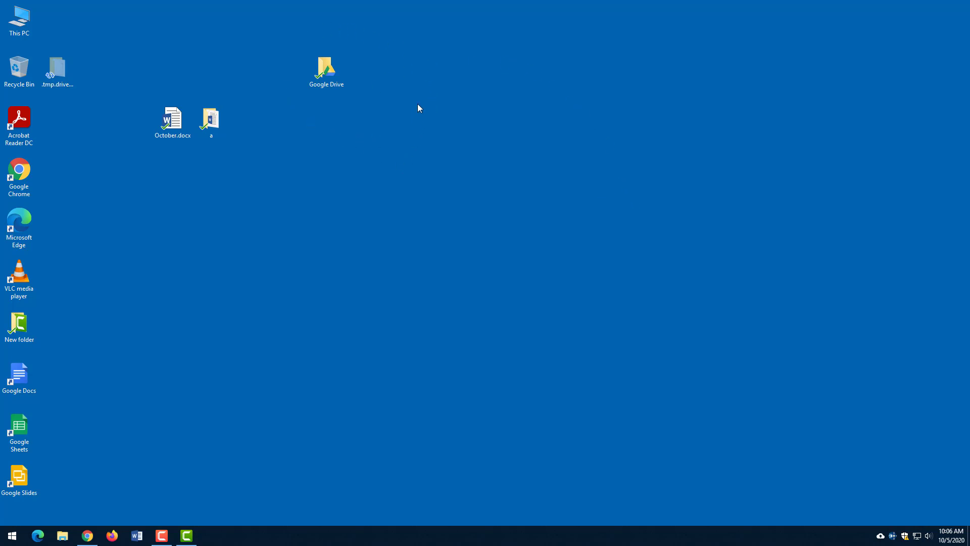
{"action": "double_click", "coordinate": [337, 88]}
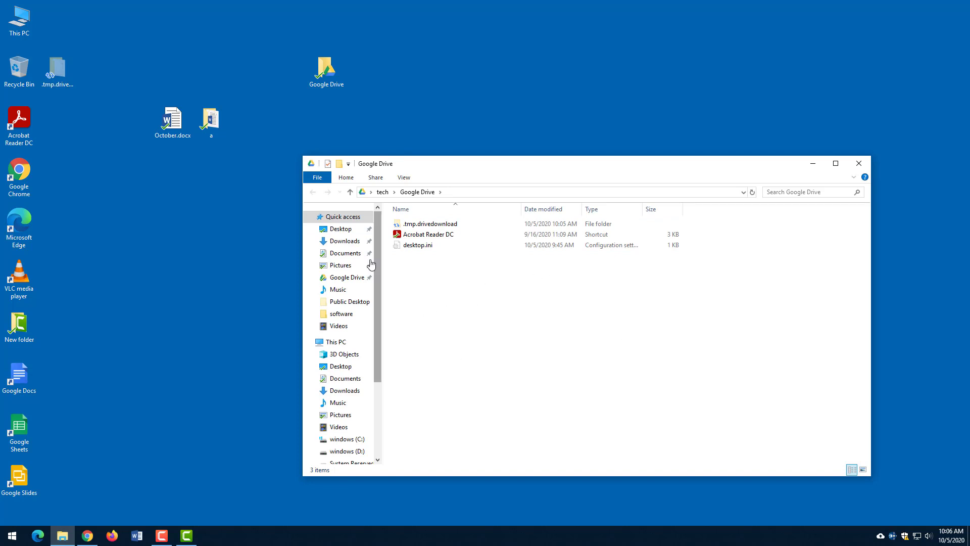
{"action": "left_click", "coordinate": [859, 165]}
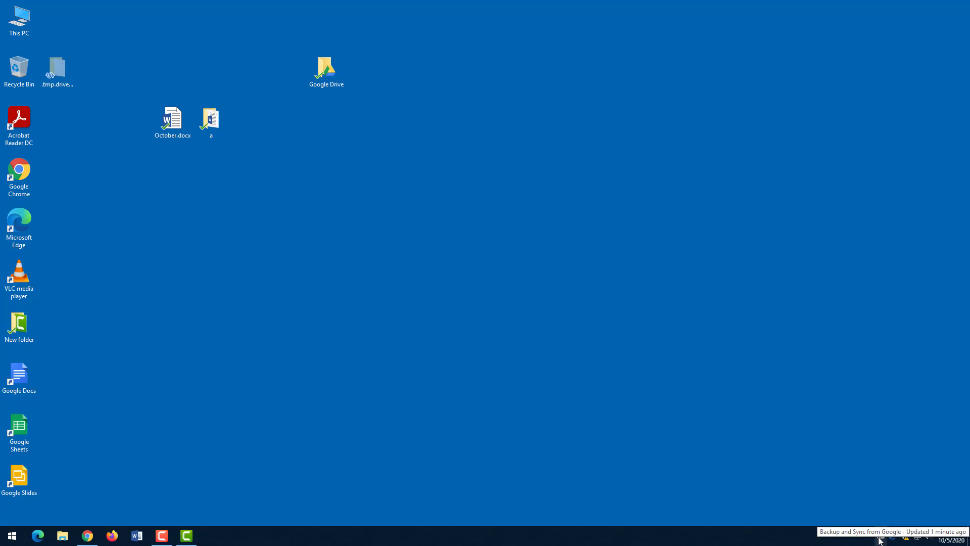
- Review the My Computer, Google Drive and Settings pages in Backup and Sync Preferences, then close with OK
{"action": "left_click", "coordinate": [879, 537]}
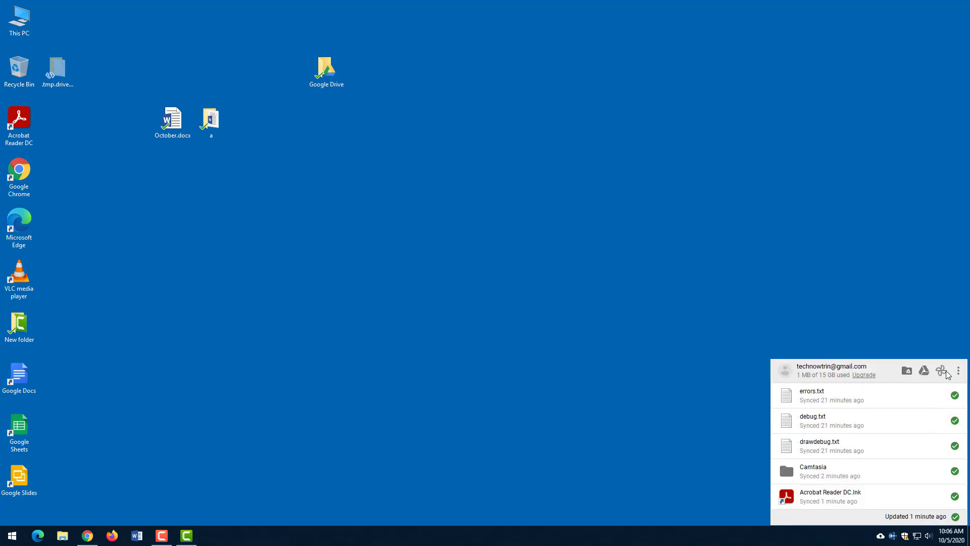
{"action": "left_click", "coordinate": [960, 371]}
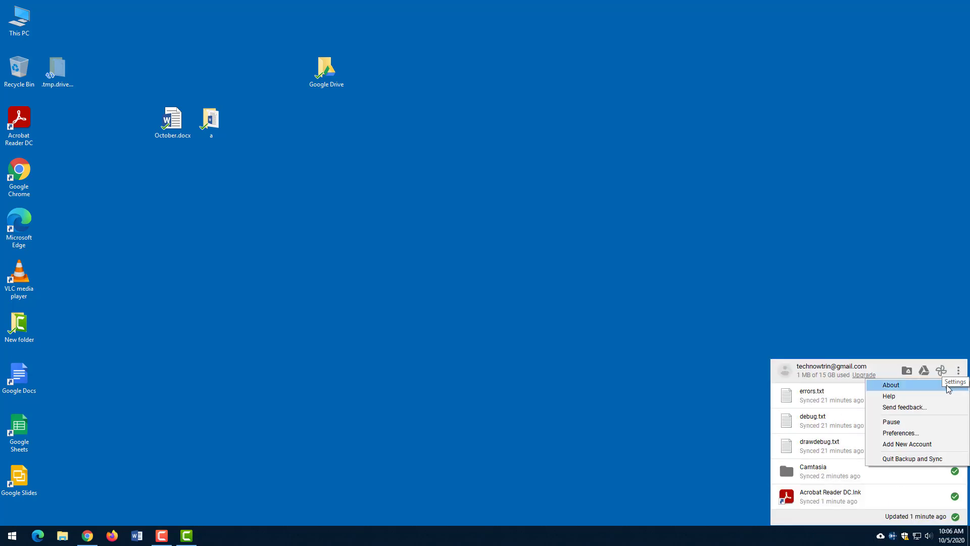
{"action": "left_click", "coordinate": [904, 436]}
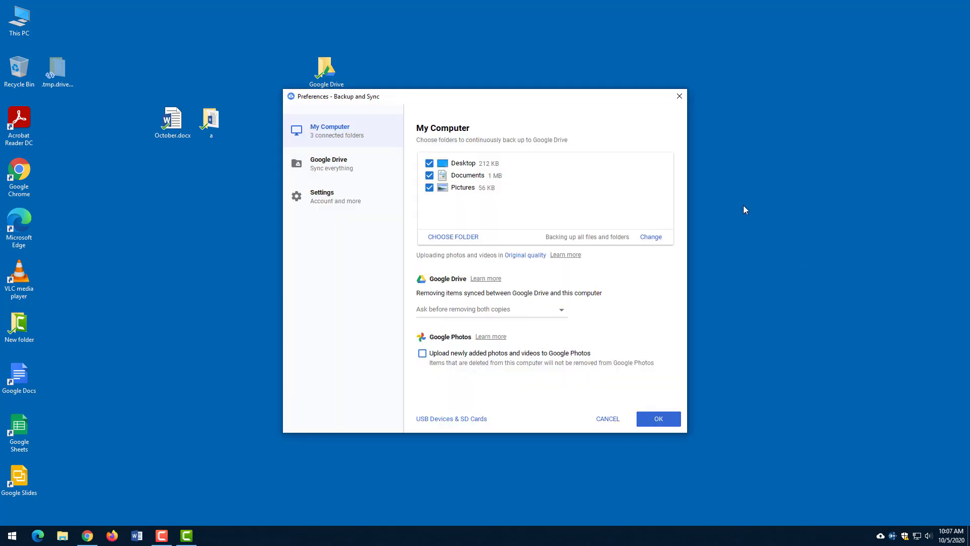
{"action": "left_click", "coordinate": [314, 167]}
{"action": "left_click", "coordinate": [326, 133]}
{"action": "left_click", "coordinate": [322, 166]}
{"action": "left_click", "coordinate": [337, 200]}
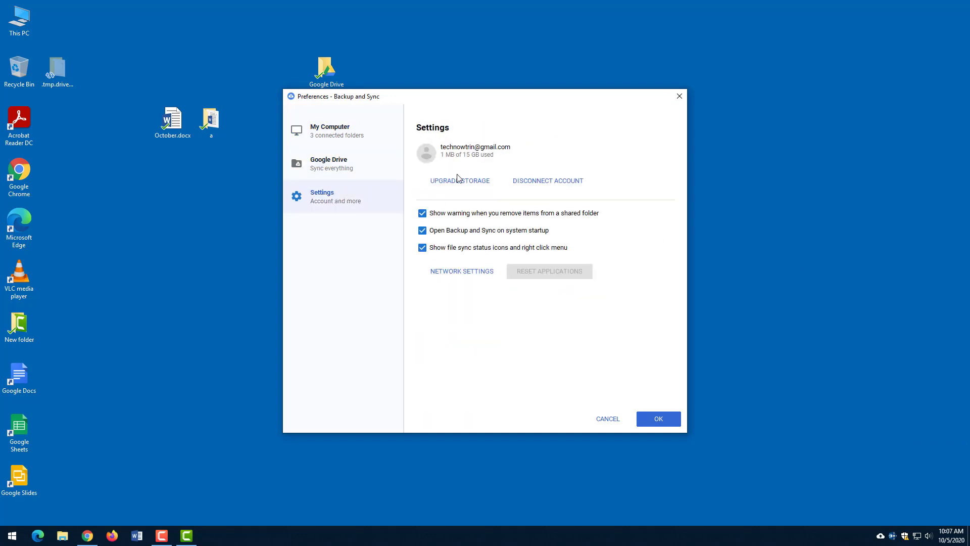
{"action": "left_click", "coordinate": [336, 139]}
{"action": "left_click", "coordinate": [659, 419]}
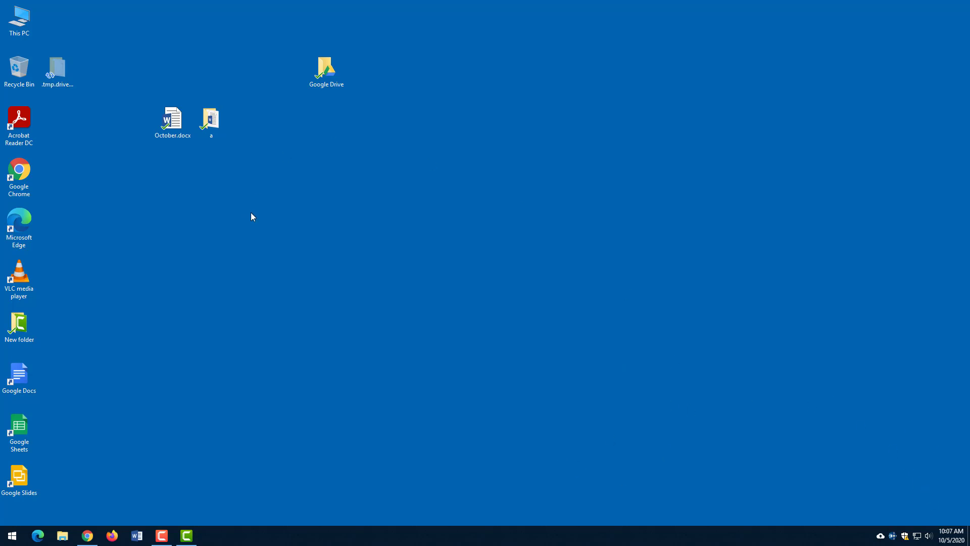
- Launch Firefox from the taskbar and dismiss the default-browser prompt
{"action": "left_click", "coordinate": [107, 538]}
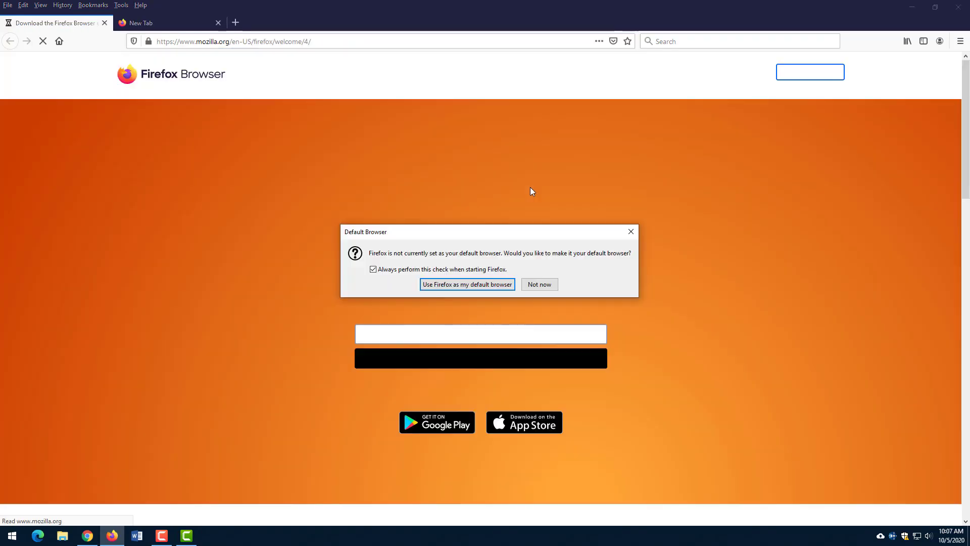
{"action": "left_click", "coordinate": [630, 232]}
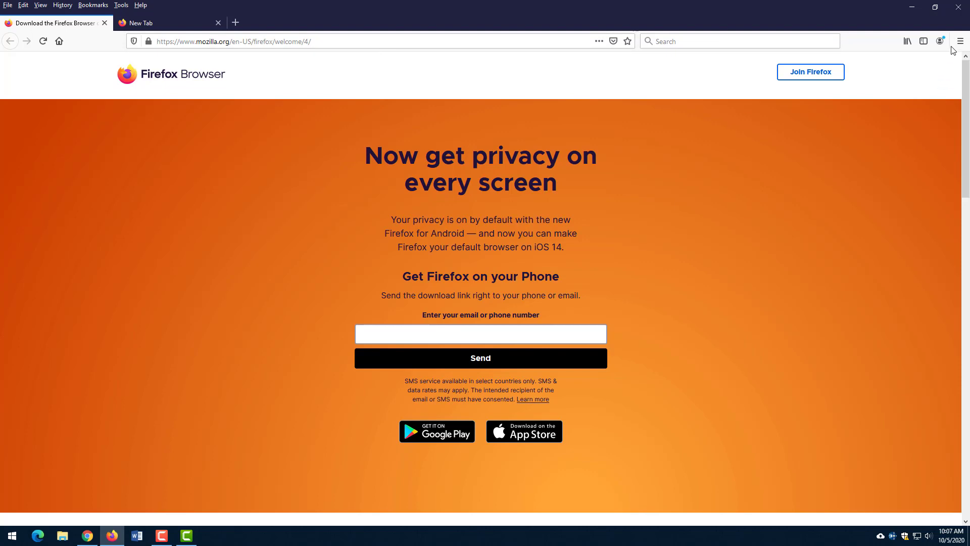
- Close the extra tab, search for 'gmail' from the address bar, and open the Gmail result
{"action": "left_click", "coordinate": [147, 23]}
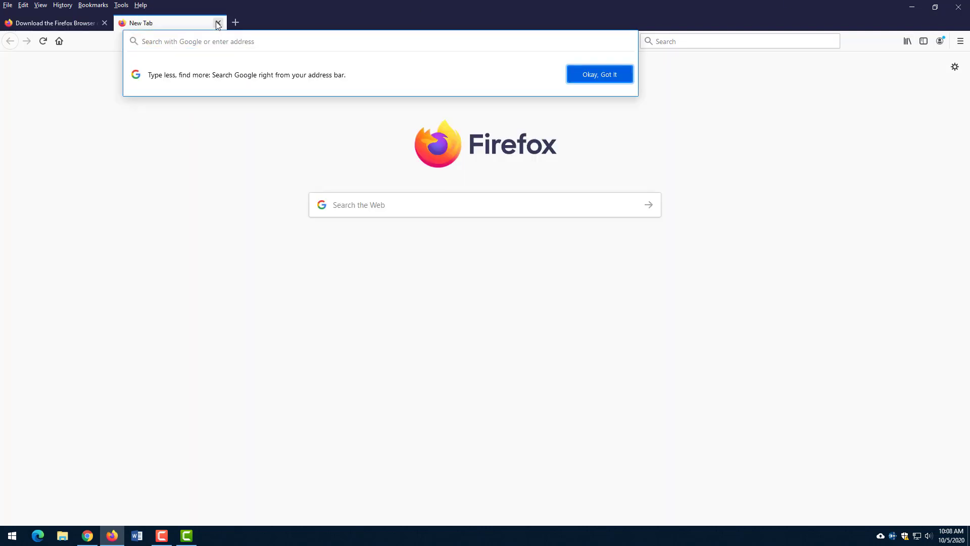
{"action": "left_click", "coordinate": [219, 23]}
{"action": "left_click", "coordinate": [241, 41]}
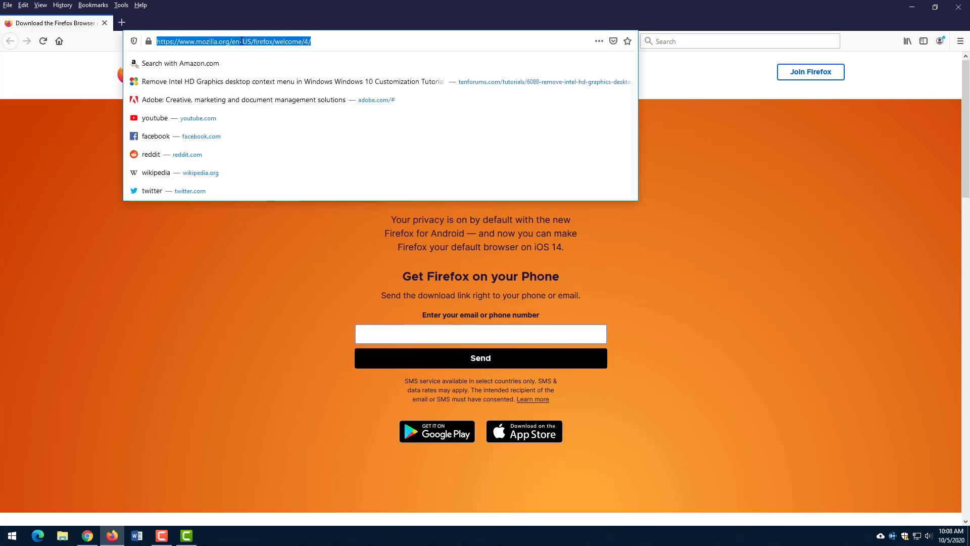
{"action": "type", "text": "gmail"}
{"action": "key", "text": "Return"}
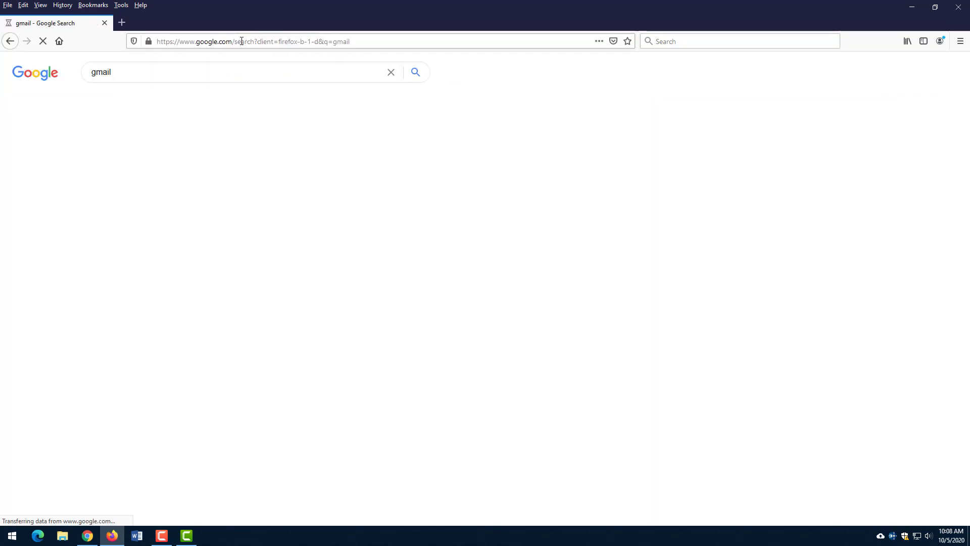
{"action": "left_click", "coordinate": [121, 156]}
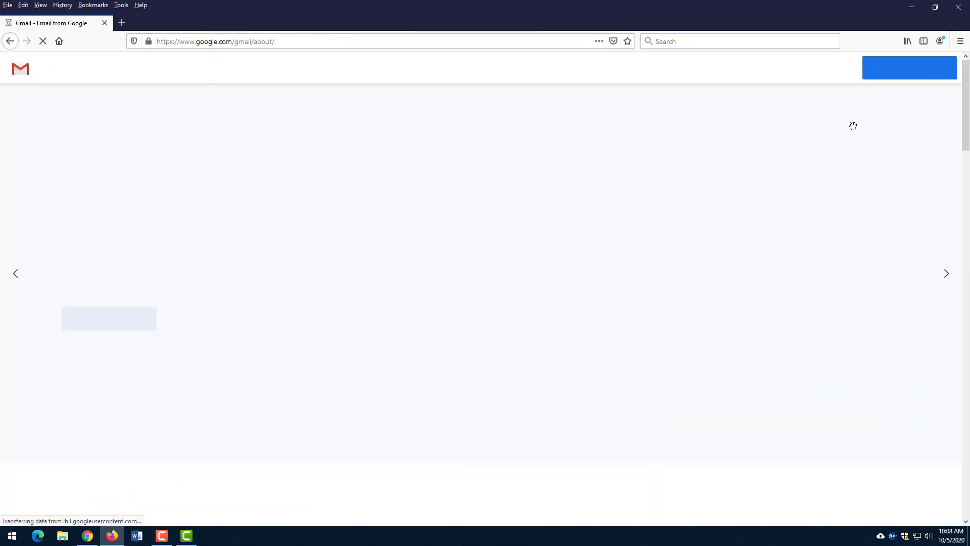
- Sign in to Gmail with the account e-mail and password, declining to save the login
{"action": "left_click", "coordinate": [831, 71]}
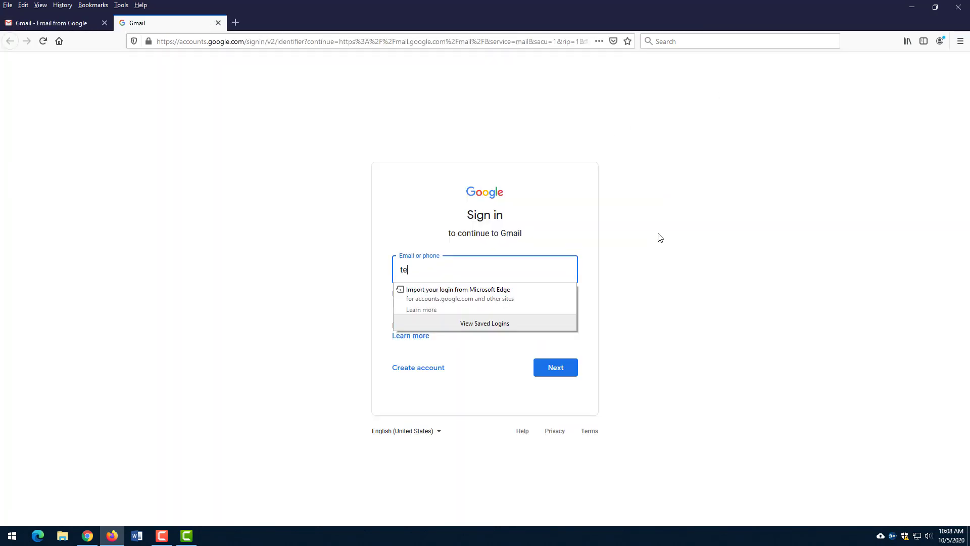
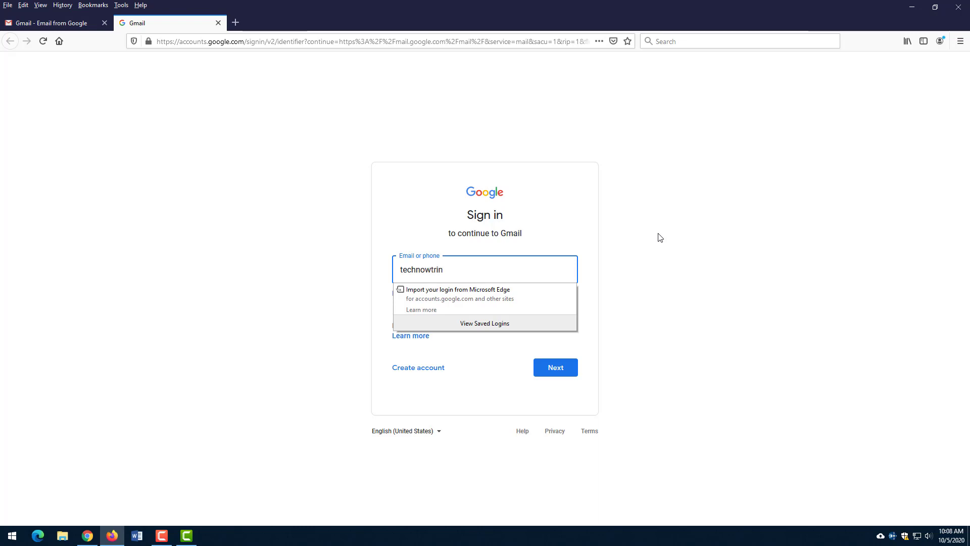
{"action": "key", "text": "Return"}
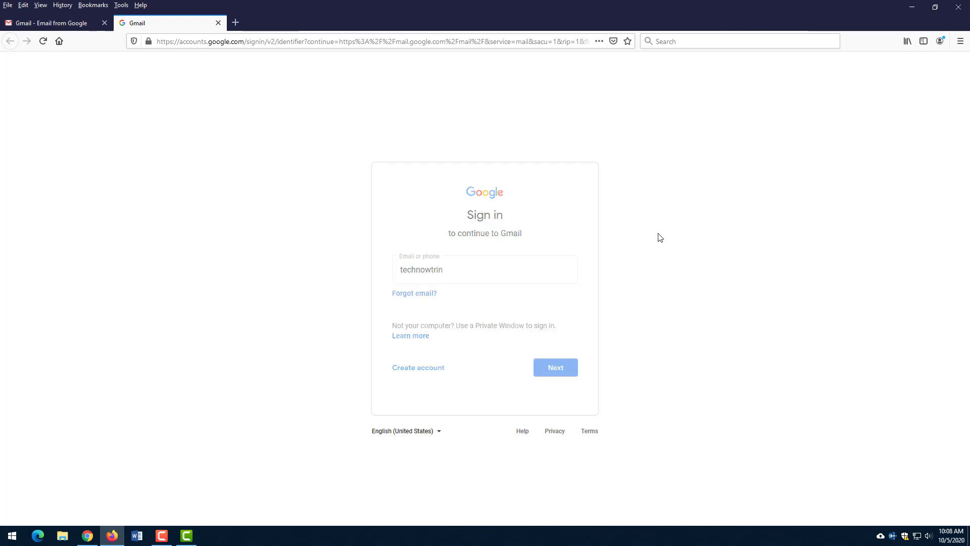
{"action": "type", "text": "*"}
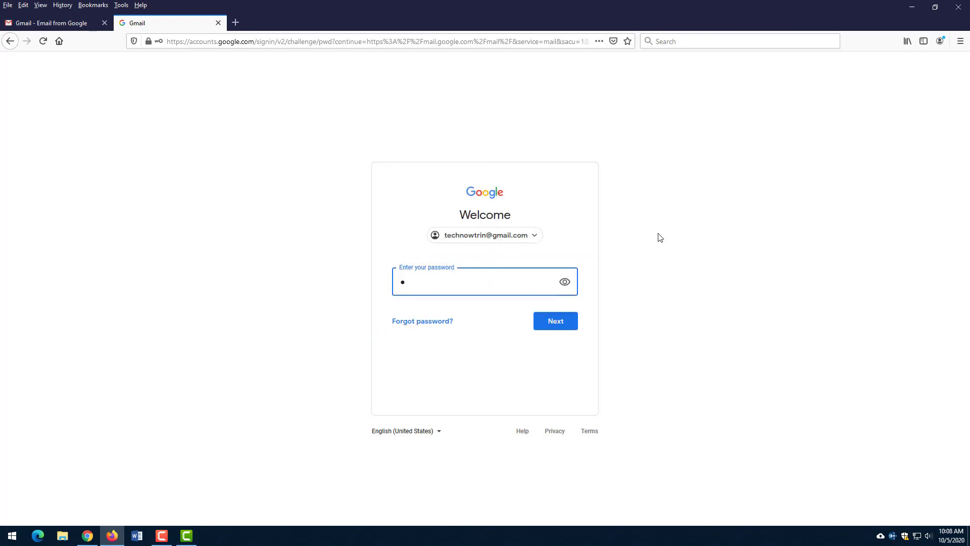
{"action": "type", "text": "**********"}
{"action": "key", "text": "Return"}
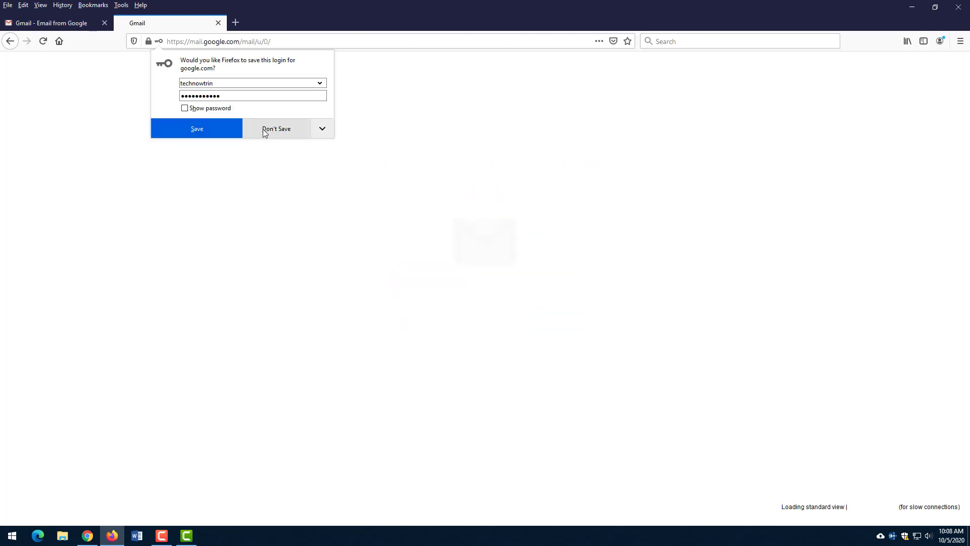
{"action": "left_click", "coordinate": [263, 130]}
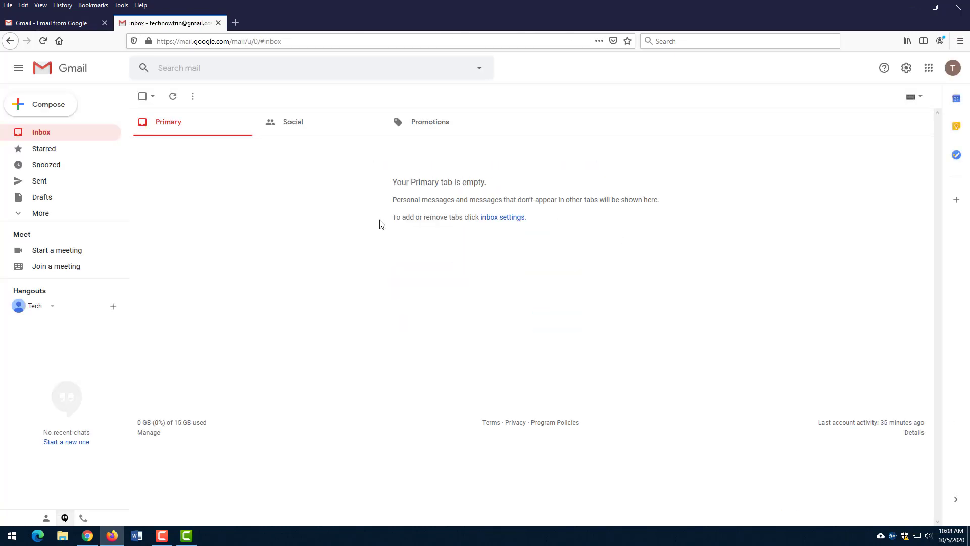
{"action": "left_click", "coordinate": [928, 67]}
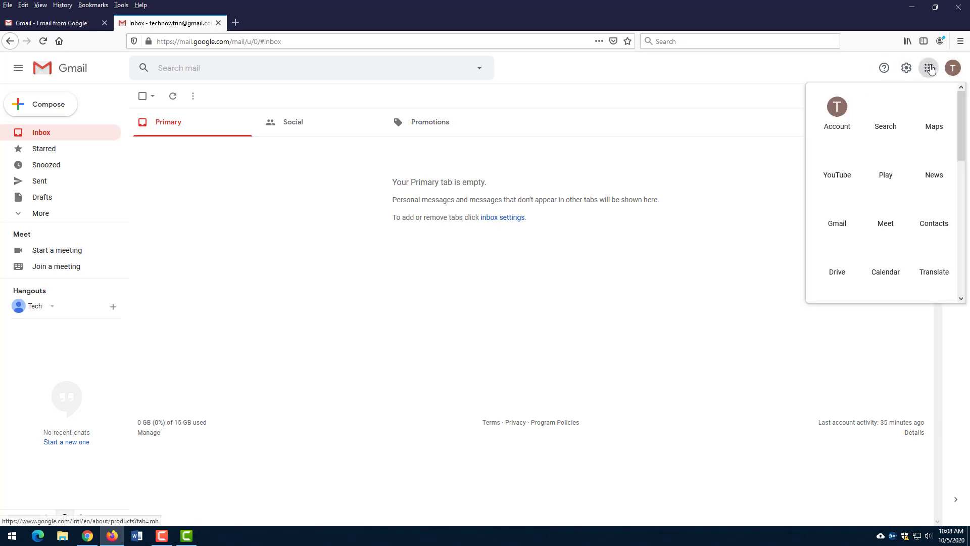
- Open Google Drive in a new tab and expand Computers > My Computer
{"action": "left_click", "coordinate": [837, 254]}
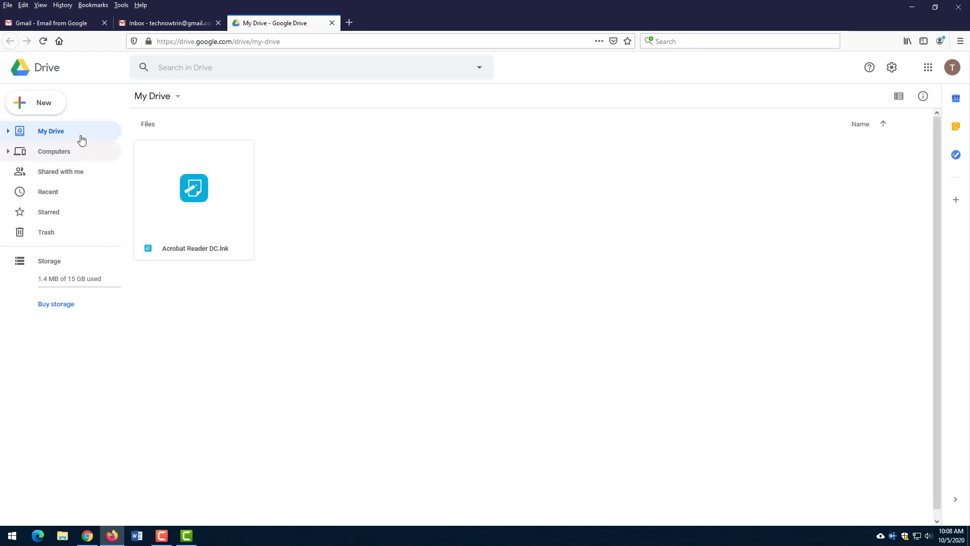
{"action": "left_click", "coordinate": [9, 152]}
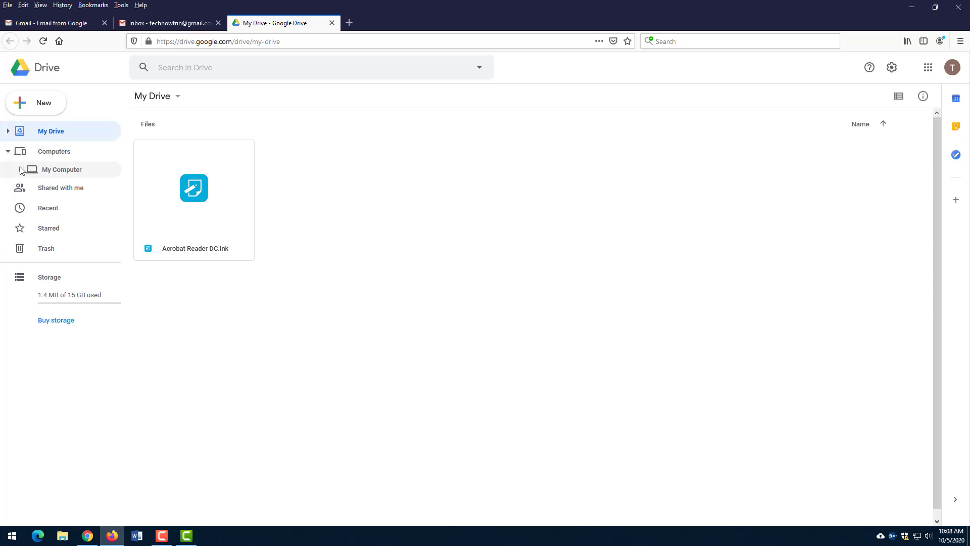
{"action": "left_click", "coordinate": [21, 169]}
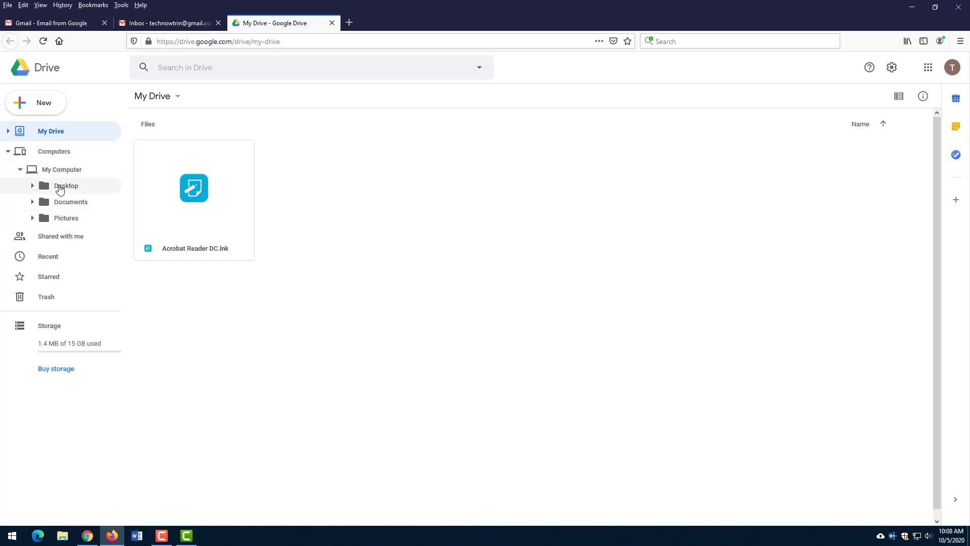
- Browse the backed-up Desktop, Documents and Pictures folders, ending on Pictures with bird.jpg
{"action": "left_click", "coordinate": [60, 187]}
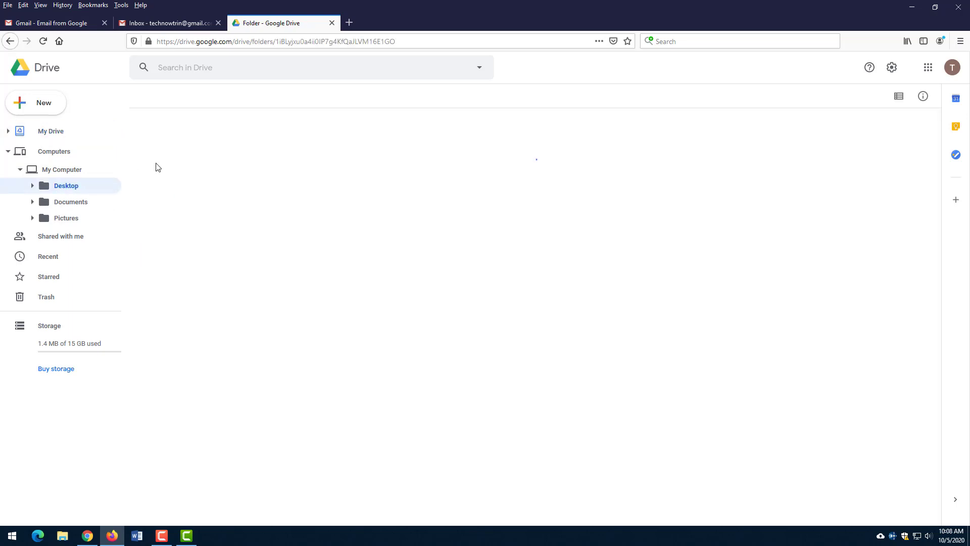
{"action": "left_click", "coordinate": [107, 203]}
{"action": "left_click", "coordinate": [80, 219]}
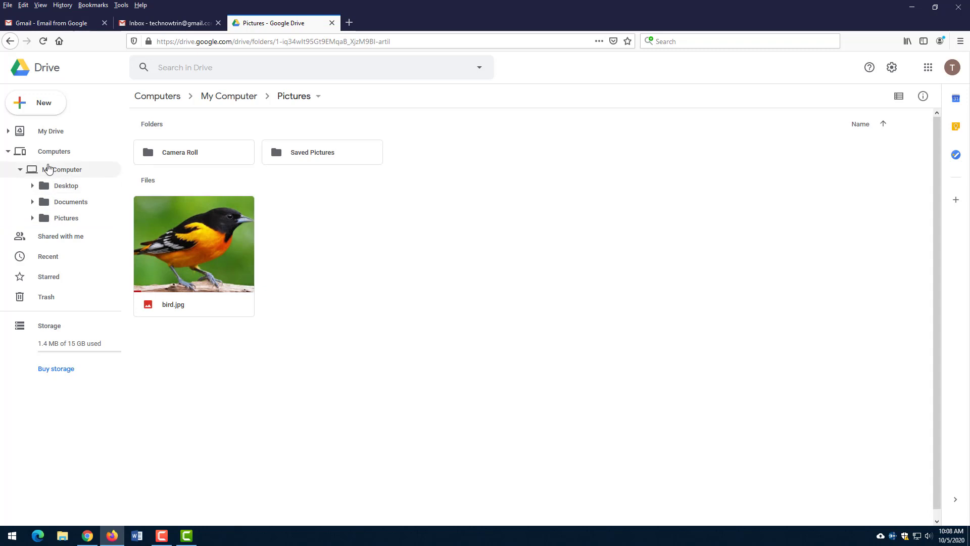
{"action": "left_click", "coordinate": [8, 151]}
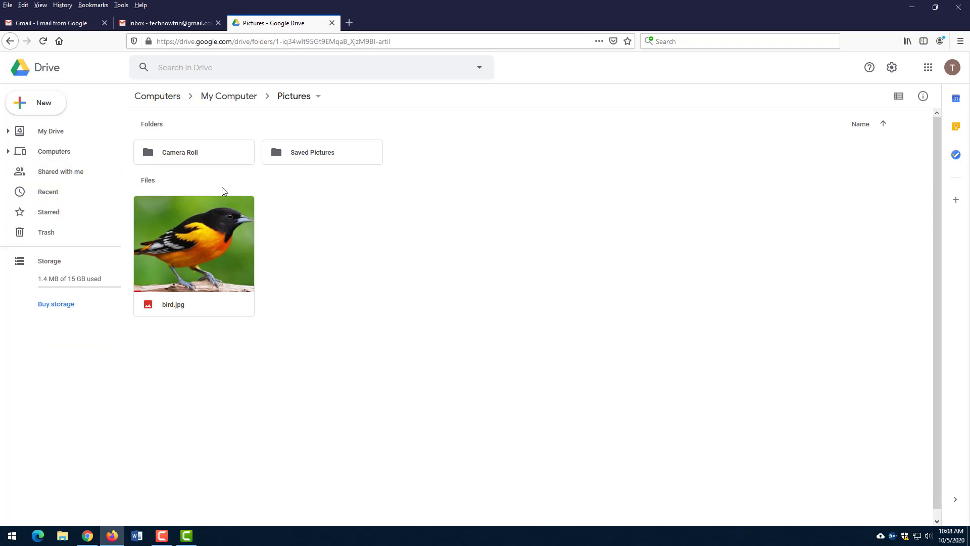